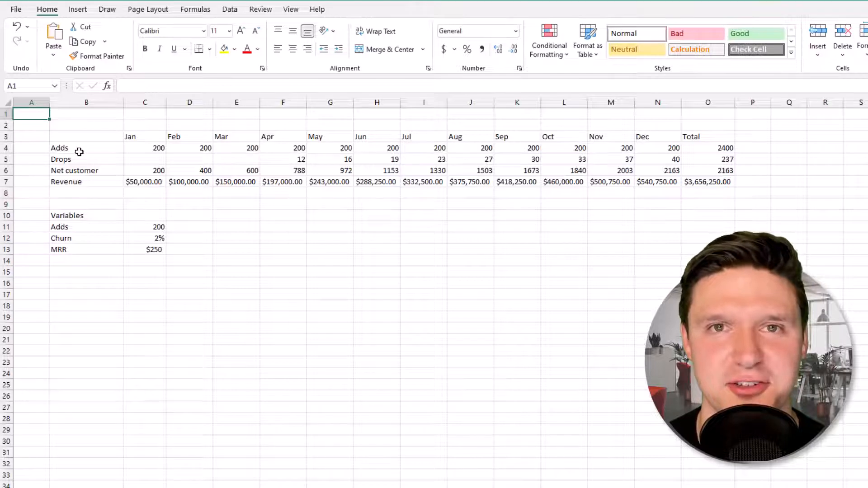
# Insert two blank rows at row 2 above the revenue model.
pyautogui.press('Down')
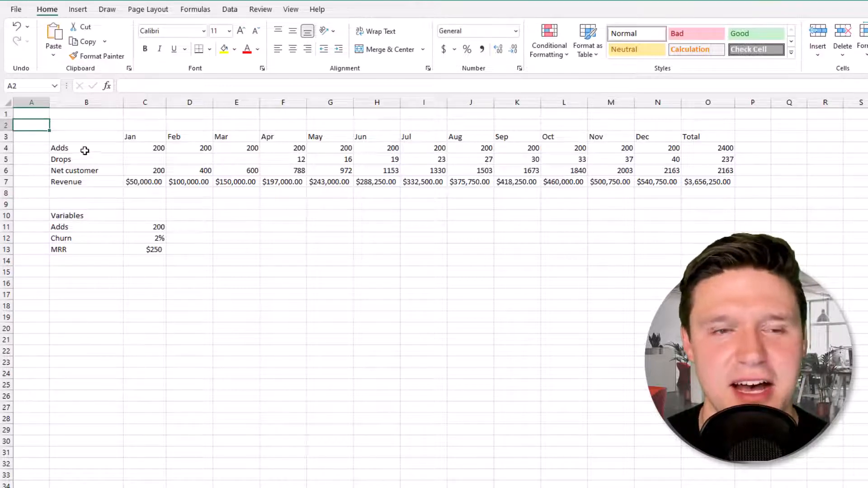
pyautogui.rightClick(9, 125)
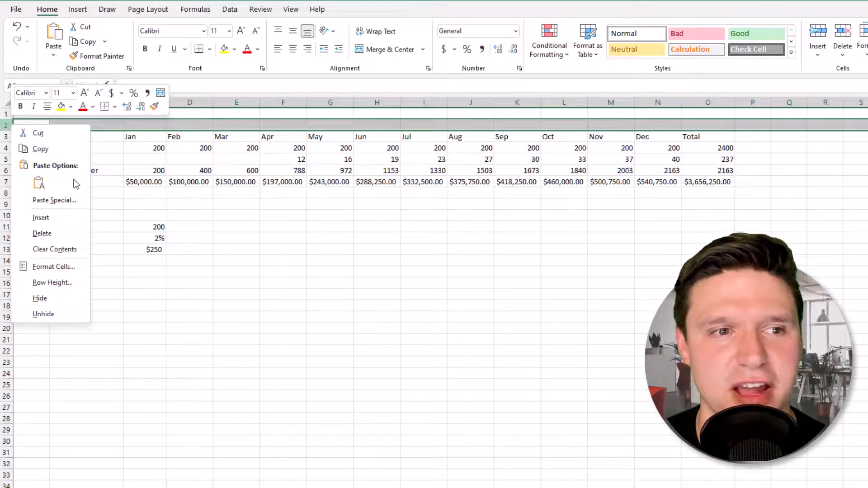
pyautogui.click(69, 218)
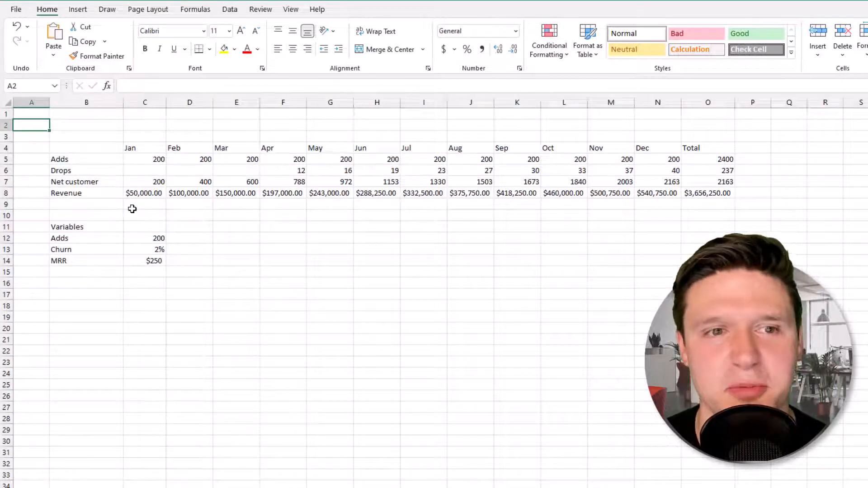
pyautogui.hotkey('shift', 'space')
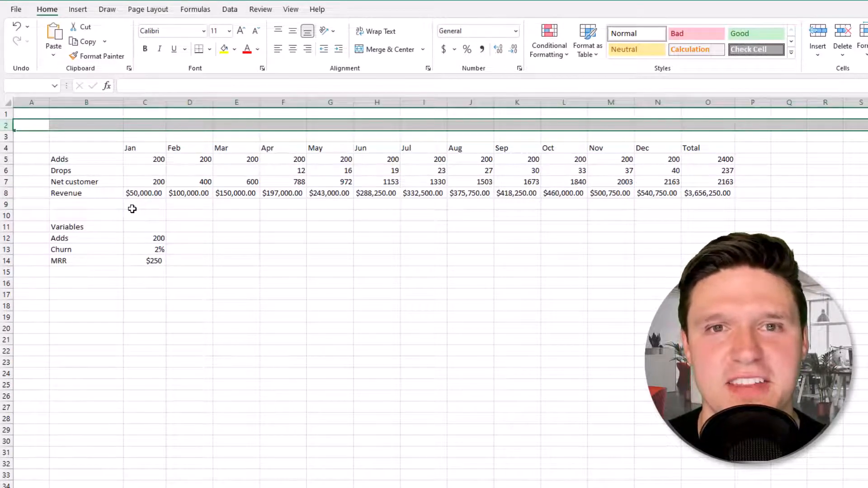
pyautogui.hotkey('ctrl', 'shift', '+')
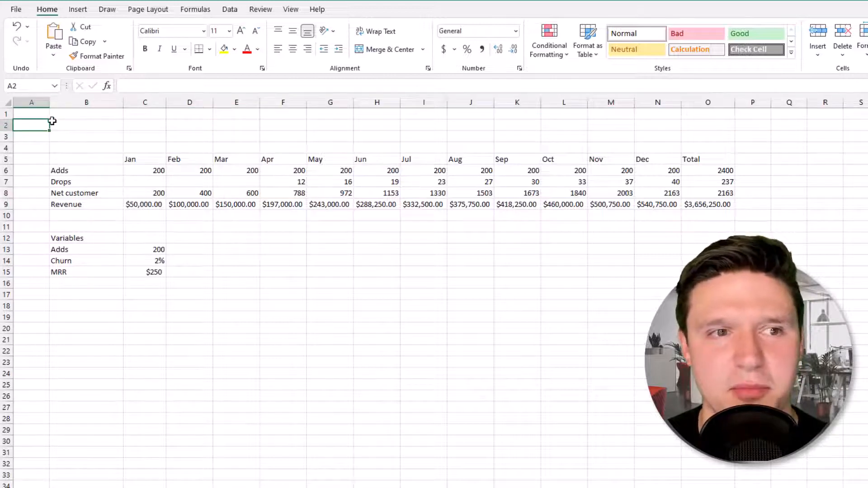
# Narrow column A to a thin margin of width 2.00.
pyautogui.click(5, 113)
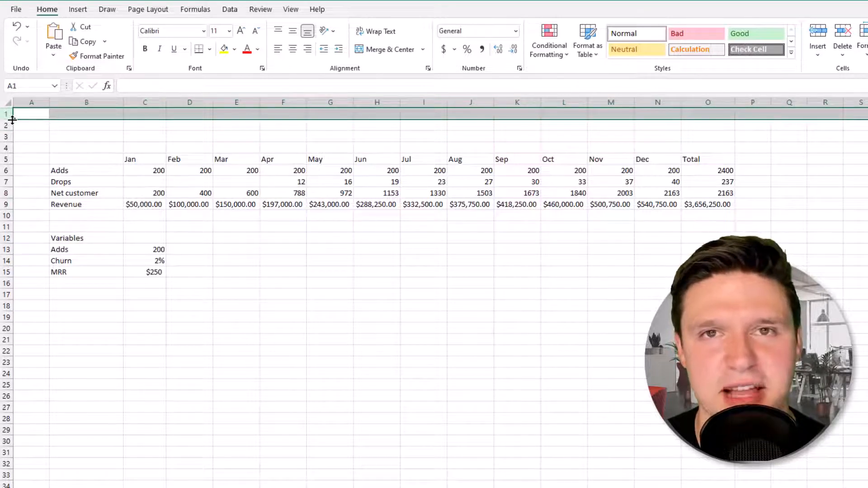
pyautogui.moveTo(13, 119); pyautogui.dragTo(12, 119)
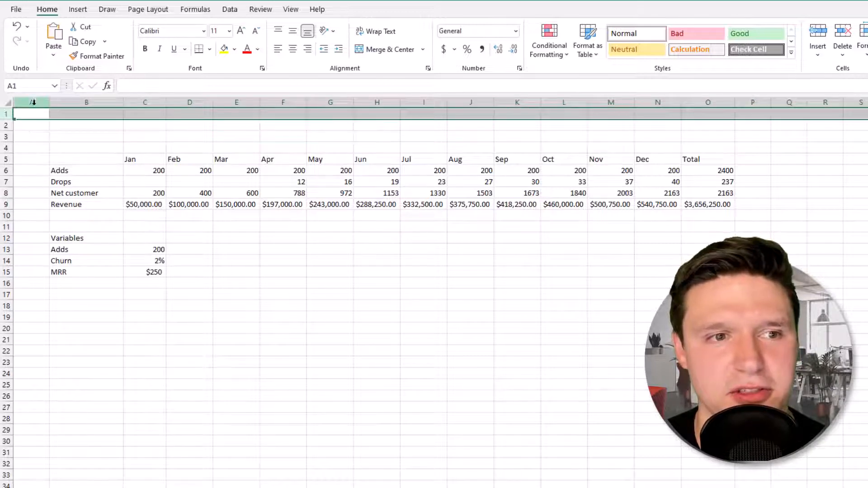
pyautogui.click(33, 102)
pyautogui.moveTo(49, 104); pyautogui.dragTo(23, 105)
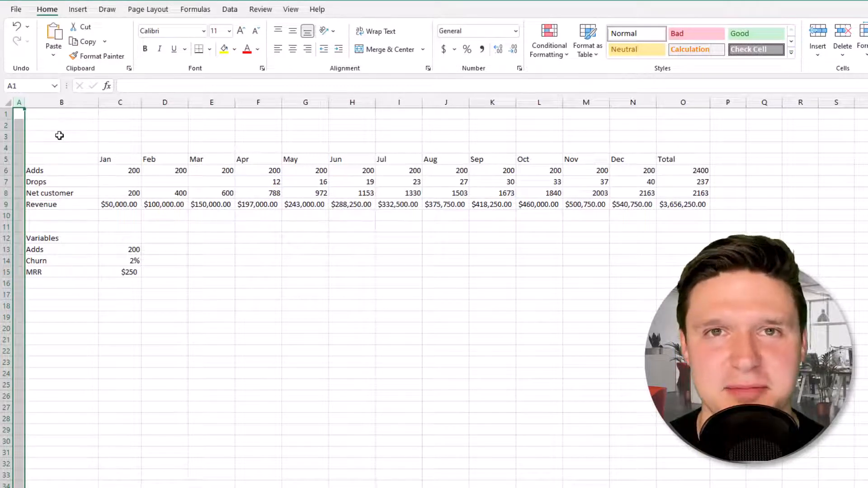
# Enter 'HowToAnalyst Cold Brew' in B2 and 'Annual Revenue Growth' in B3.
pyautogui.click(59, 132)
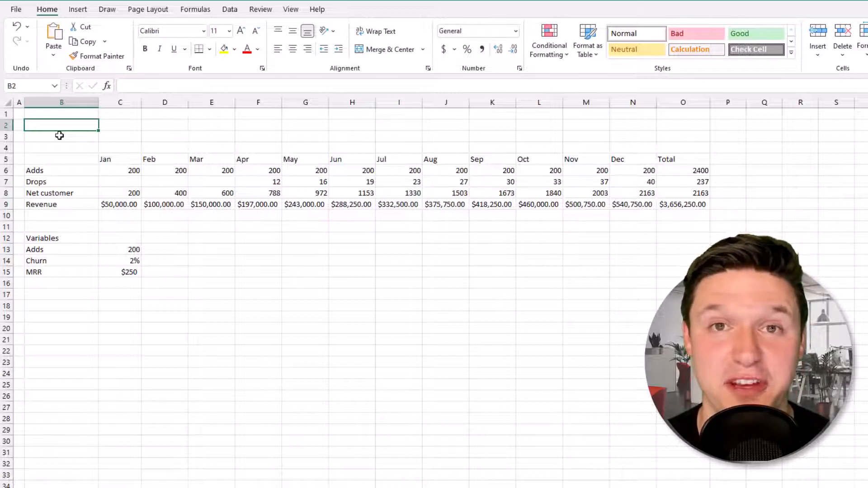
pyautogui.write('HowToa')
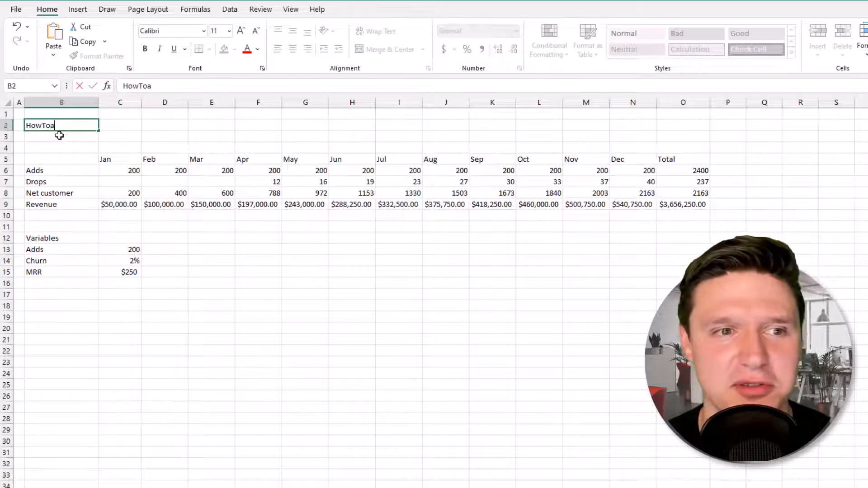
pyautogui.press('BackSpace')
pyautogui.write('Analyst C')
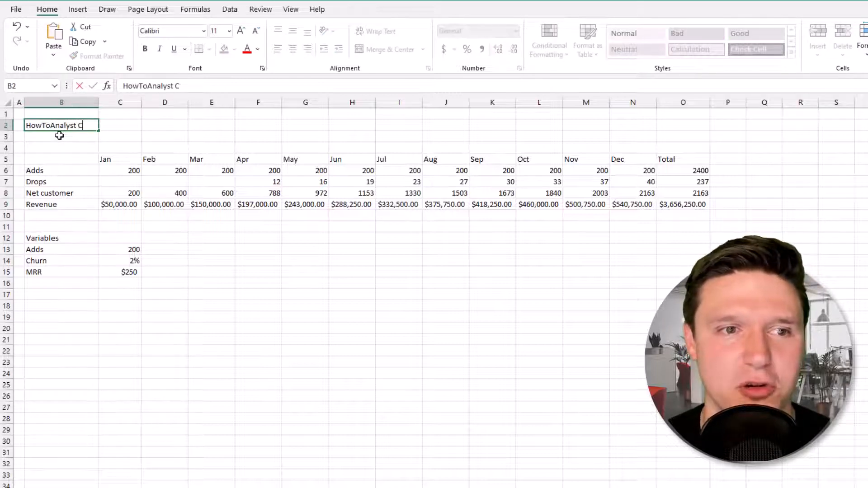
pyautogui.write('old Brew')
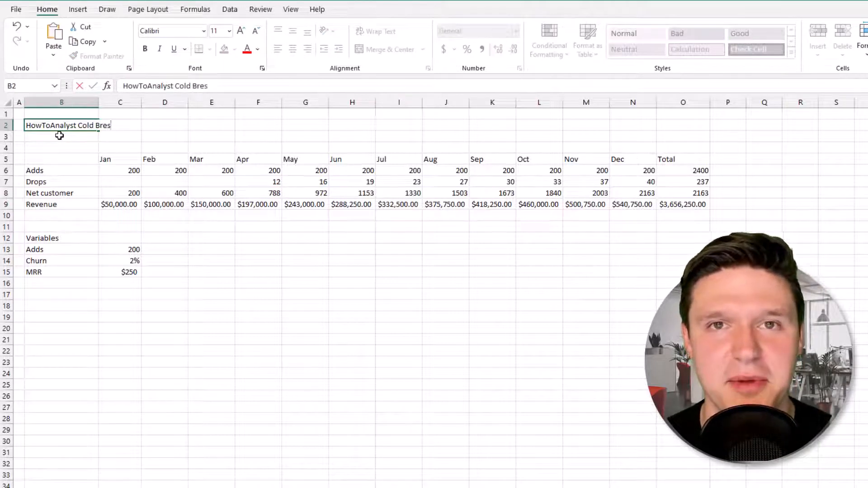
pyautogui.press('Return')
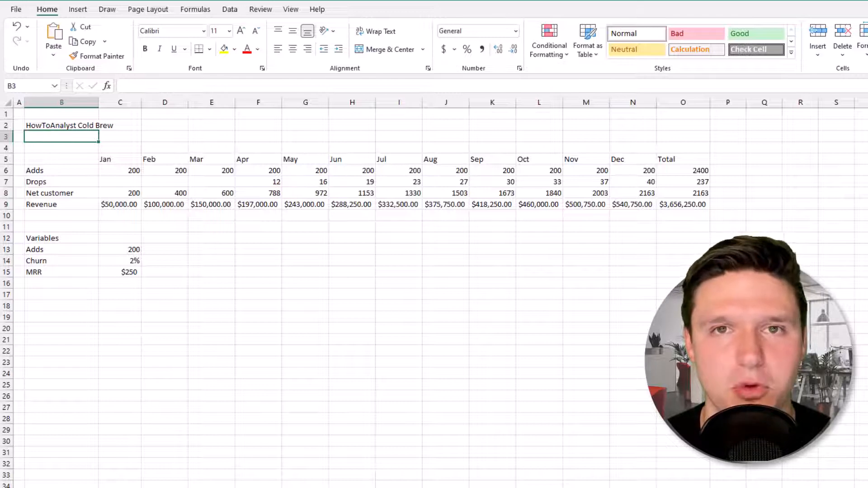
pyautogui.write('Annual Revenue Growth')
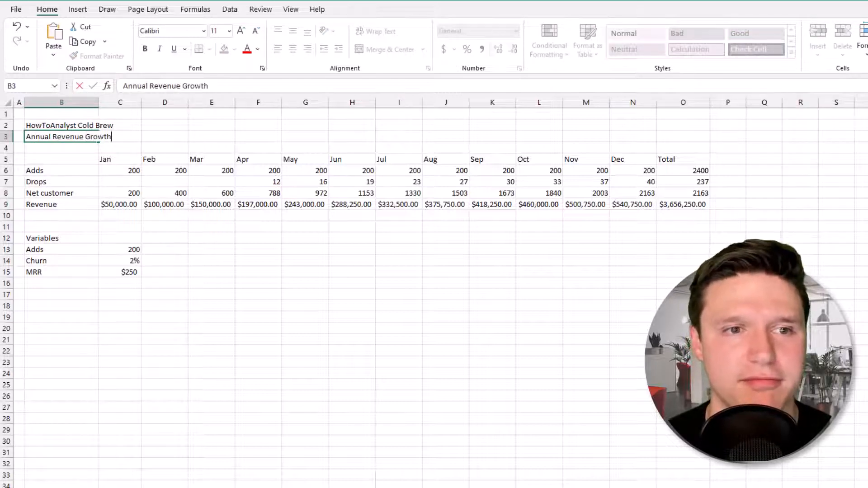
pyautogui.press('Return')
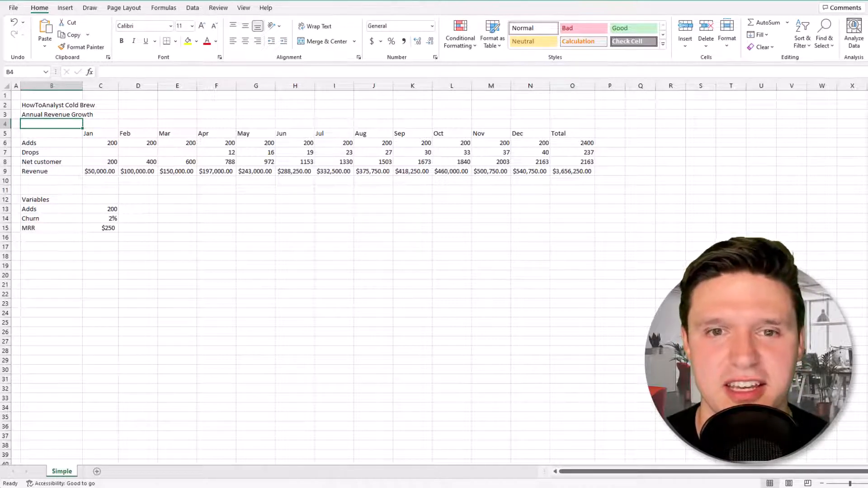
# Rename the Simple sheet tab to 'Revenue Growth'.
pyautogui.hotkey('alt', 'h')
pyautogui.write('or')
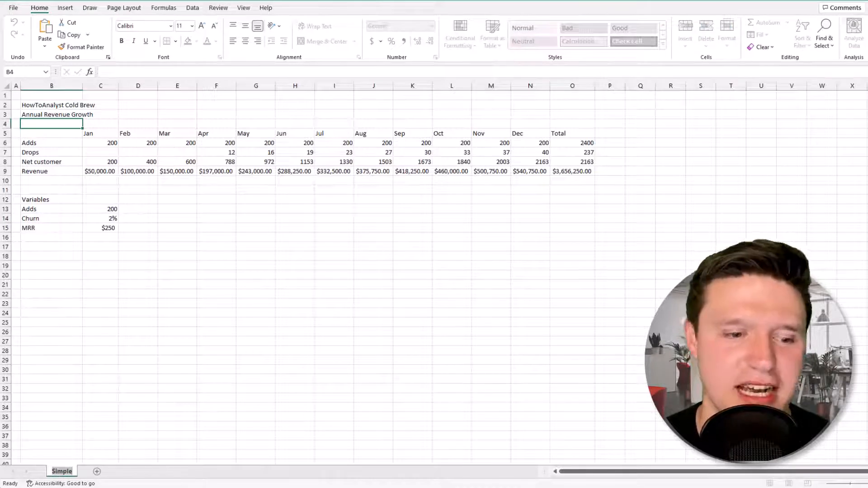
pyautogui.write('Revenue Gr')
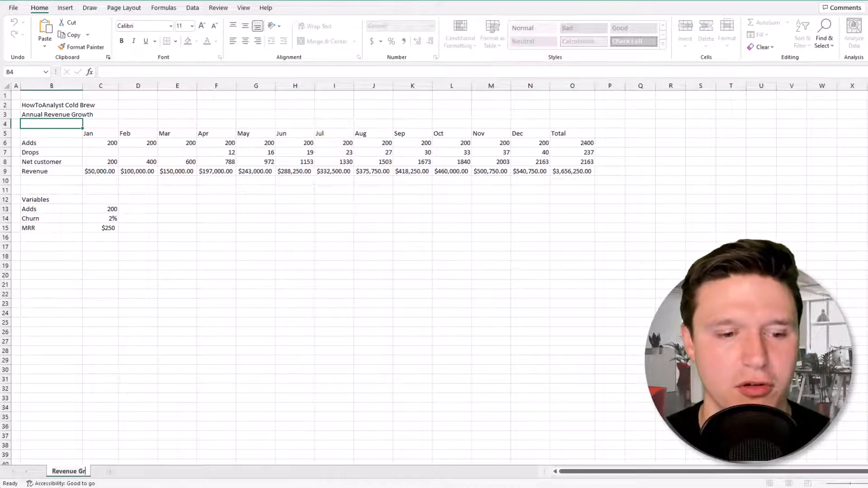
pyautogui.write('owth')
pyautogui.press('Return')
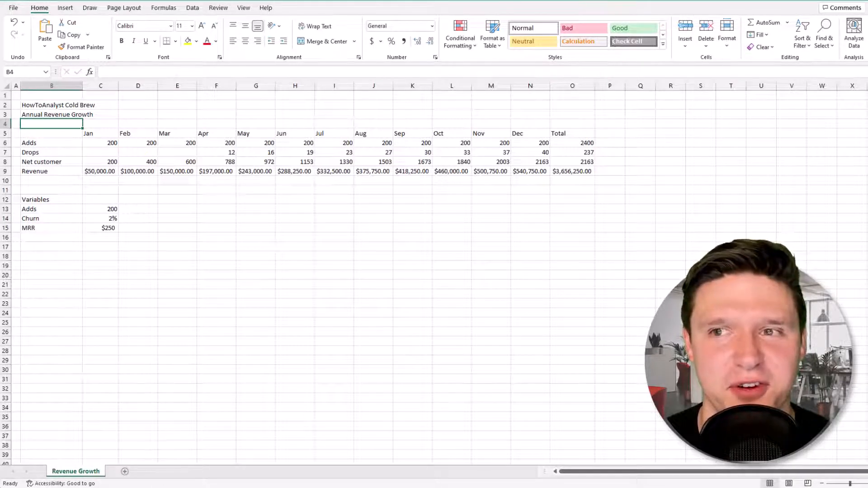
pyautogui.click(725, 41)
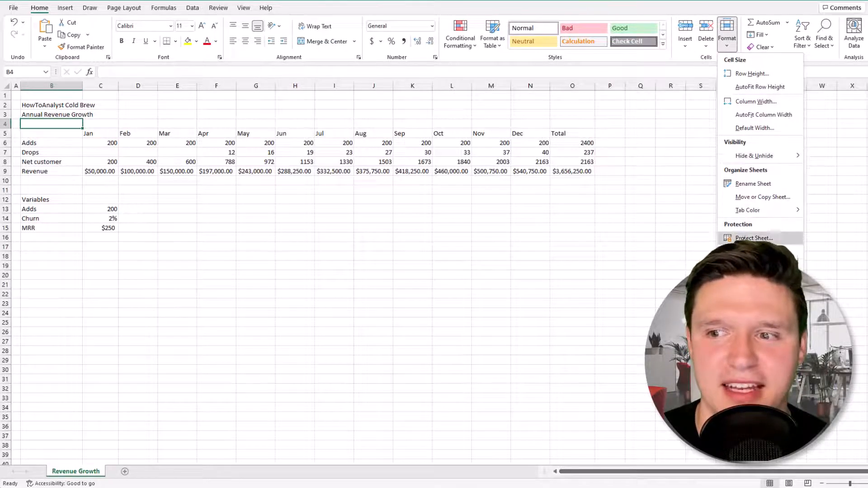
pyautogui.click(742, 184)
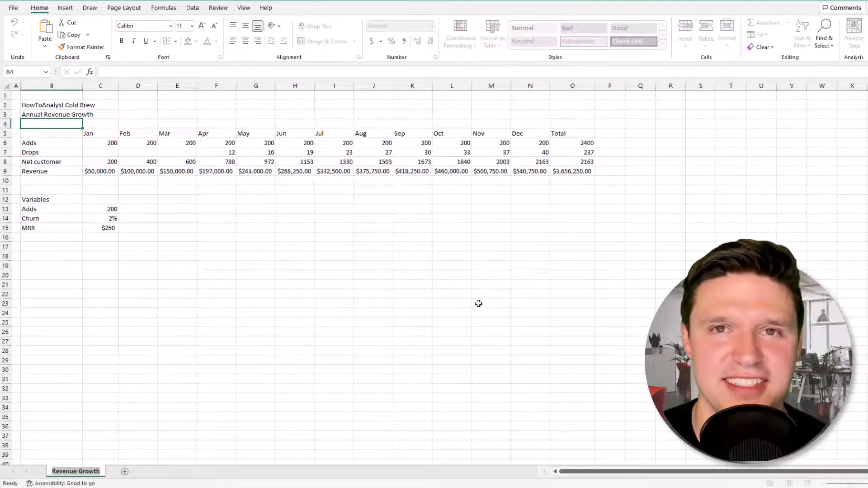
pyautogui.press('Return')
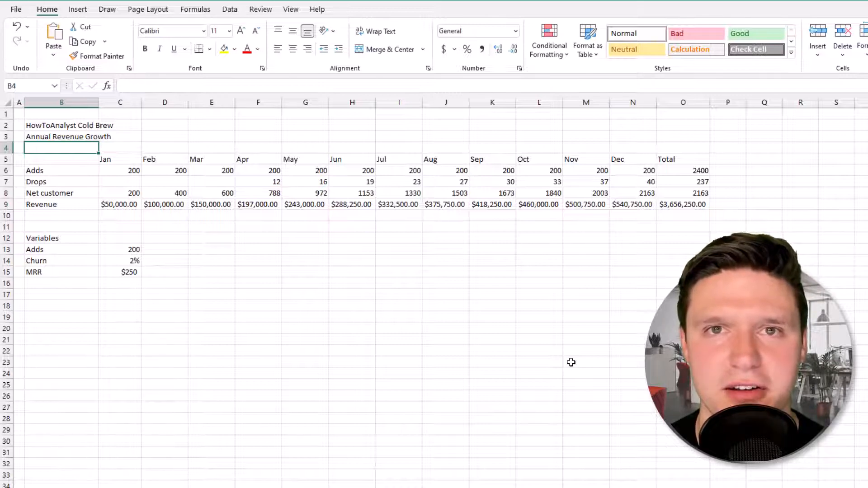
# Give the Jan–Total header cells C5:O5 a dark grey fill and white text.
pyautogui.moveTo(129, 158); pyautogui.dragTo(665, 162)
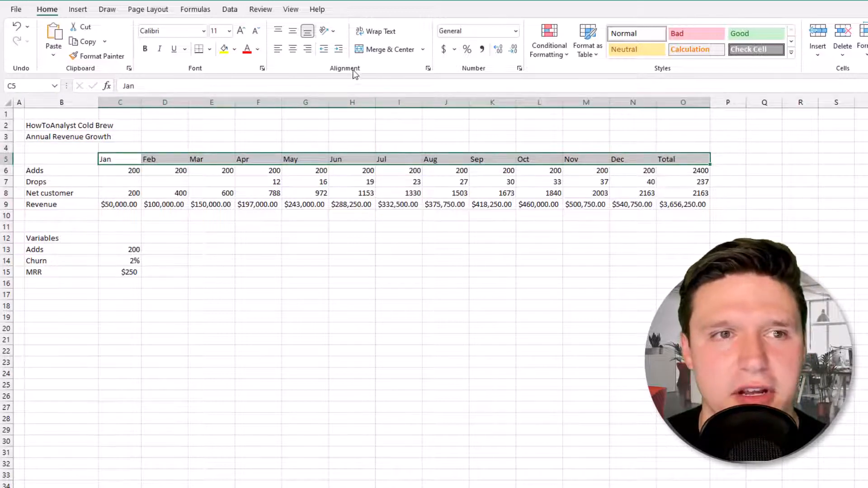
pyautogui.click(234, 49)
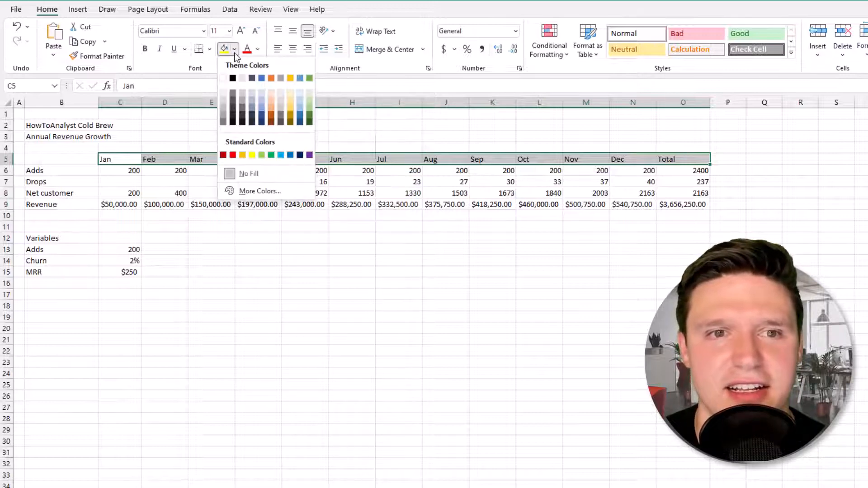
pyautogui.click(279, 79)
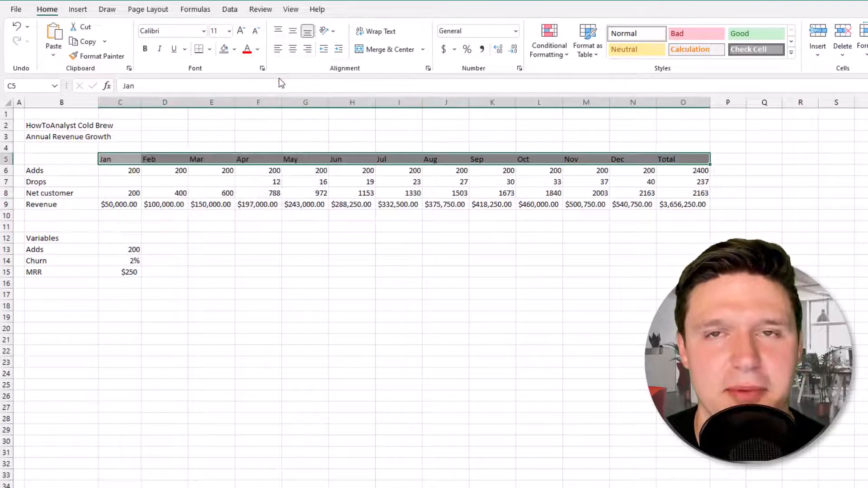
pyautogui.click(258, 51)
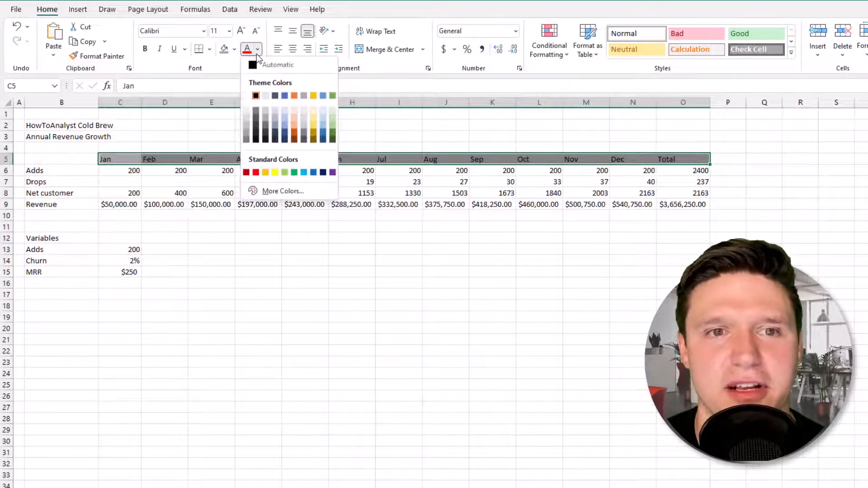
pyautogui.click(247, 96)
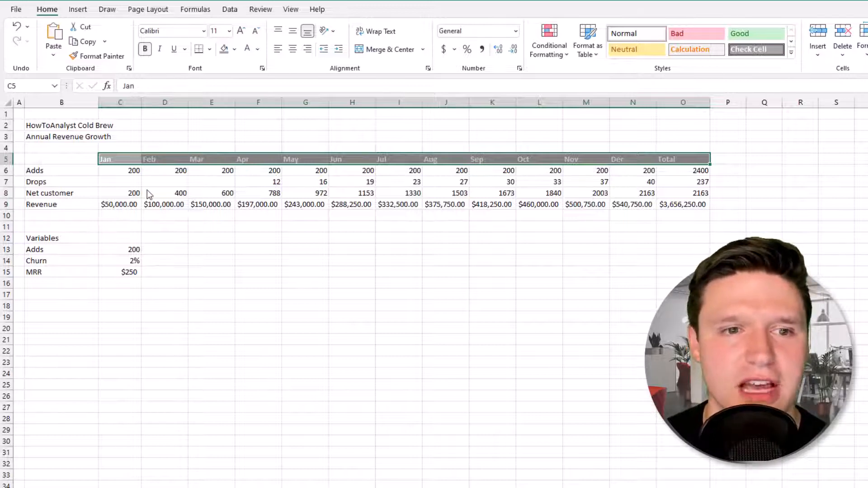
pyautogui.click(163, 193)
pyautogui.press('Right')
pyautogui.press('Right')
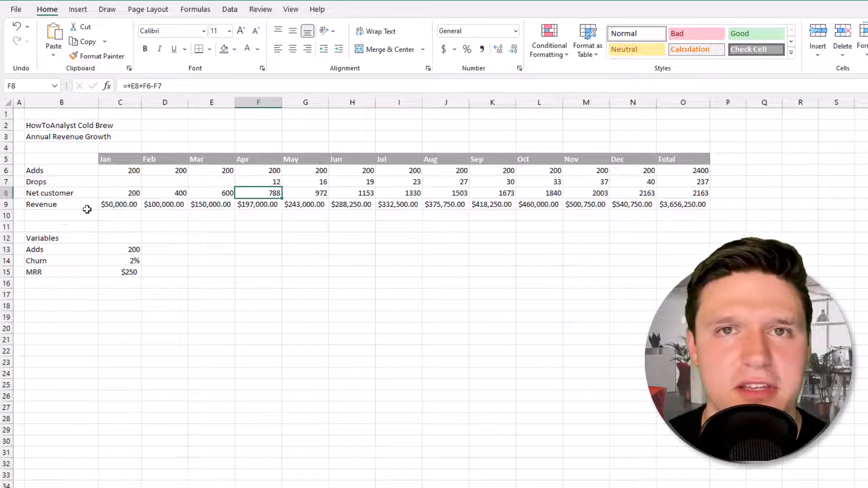
# Colour the input values 200, 2% and $250 in C13:C15 blue.
pyautogui.click(116, 249)
pyautogui.moveTo(116, 249); pyautogui.dragTo(111, 272)
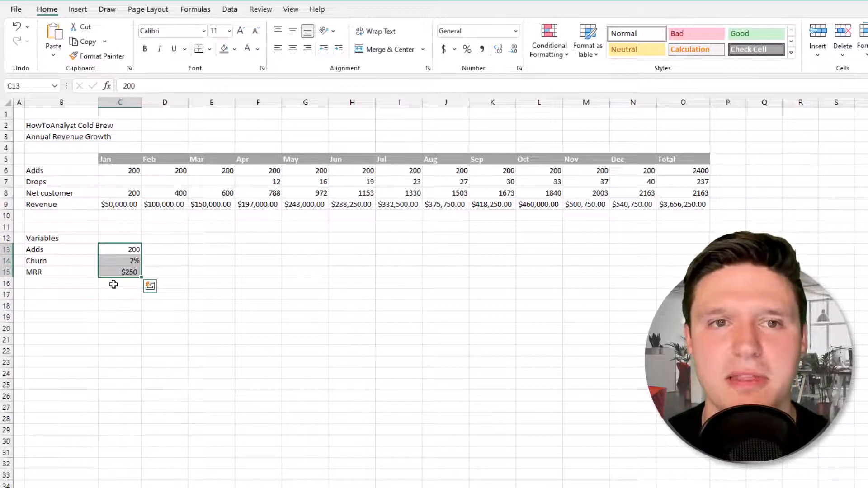
pyautogui.moveTo(120, 248); pyautogui.dragTo(119, 273)
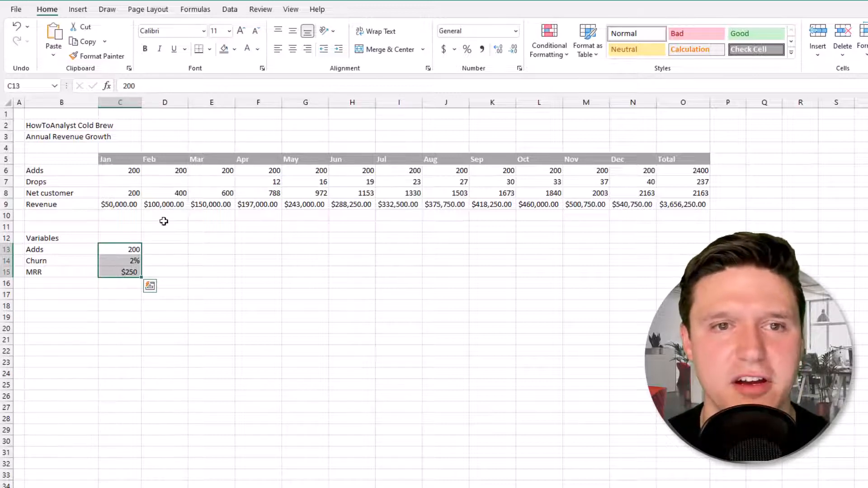
pyautogui.click(256, 51)
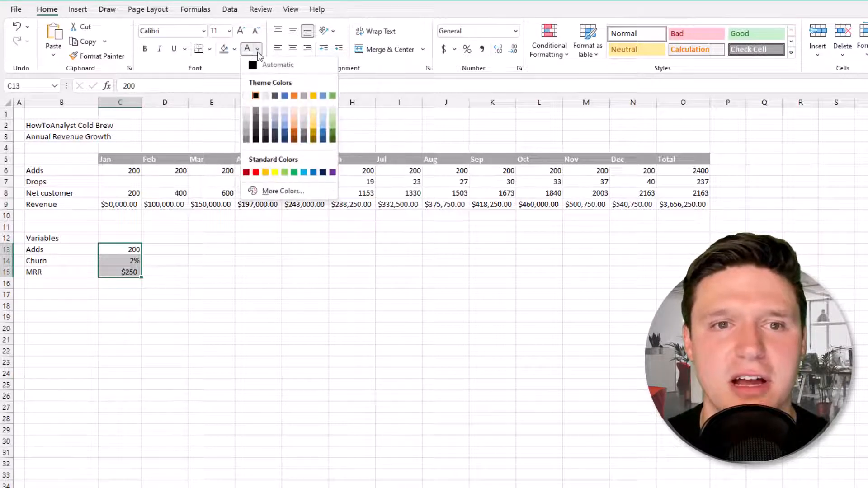
pyautogui.click(285, 96)
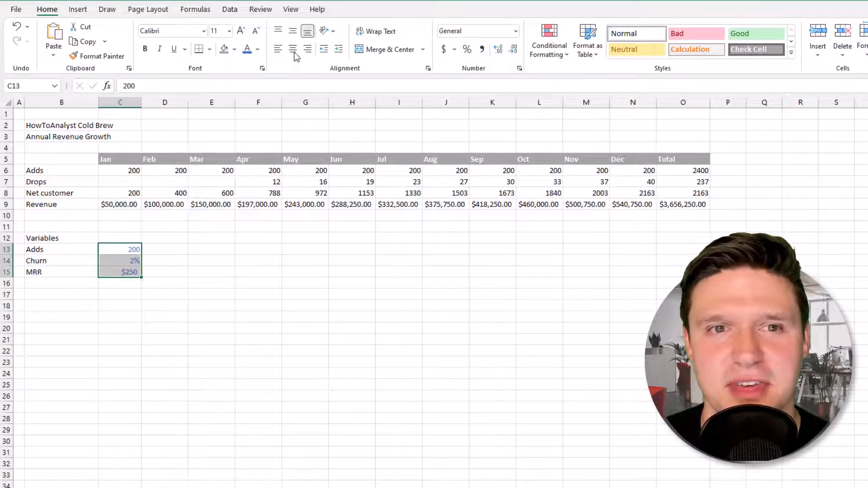
pyautogui.click(291, 9)
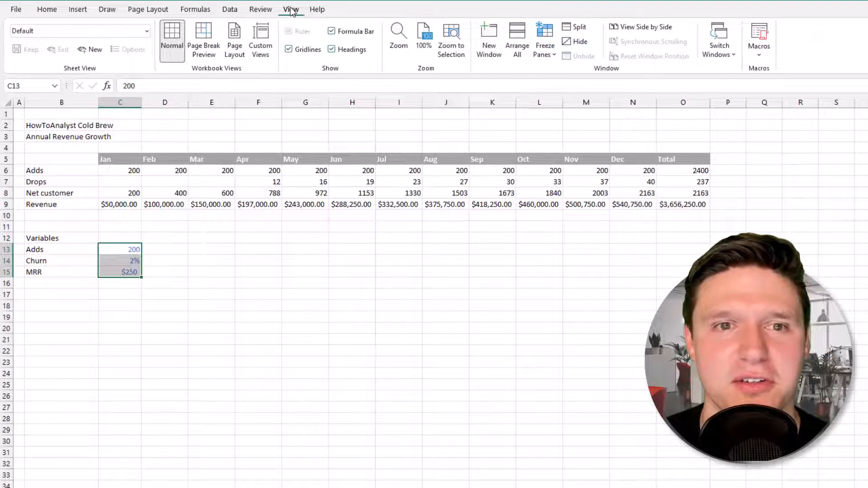
# Turn off gridlines on the Revenue Growth sheet.
pyautogui.click(289, 49)
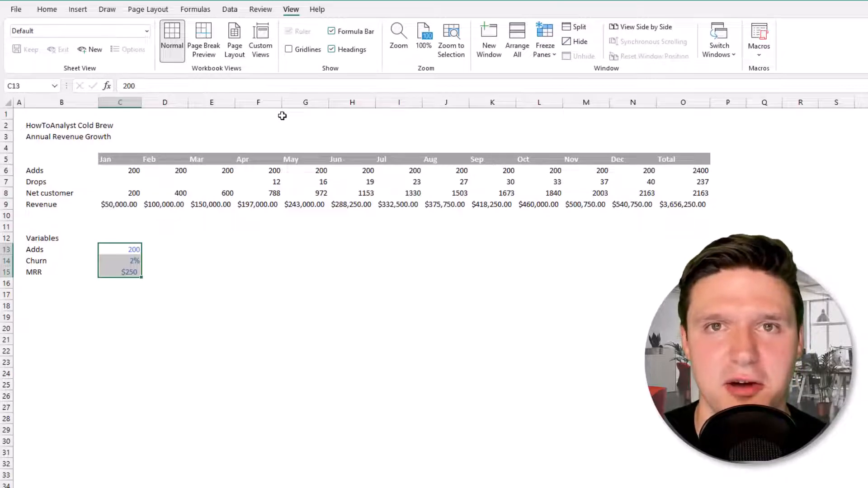
pyautogui.moveTo(42, 127); pyautogui.dragTo(673, 127)
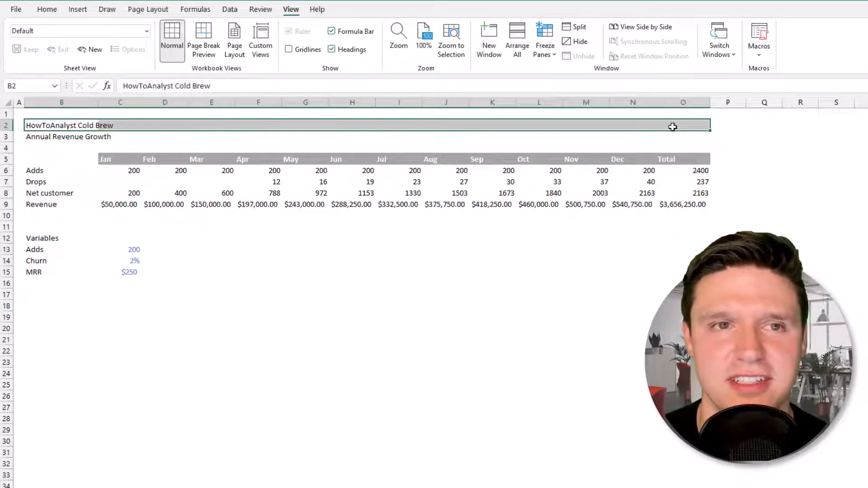
# Add a thick bottom border under the title row B2:O2.
pyautogui.click(48, 9)
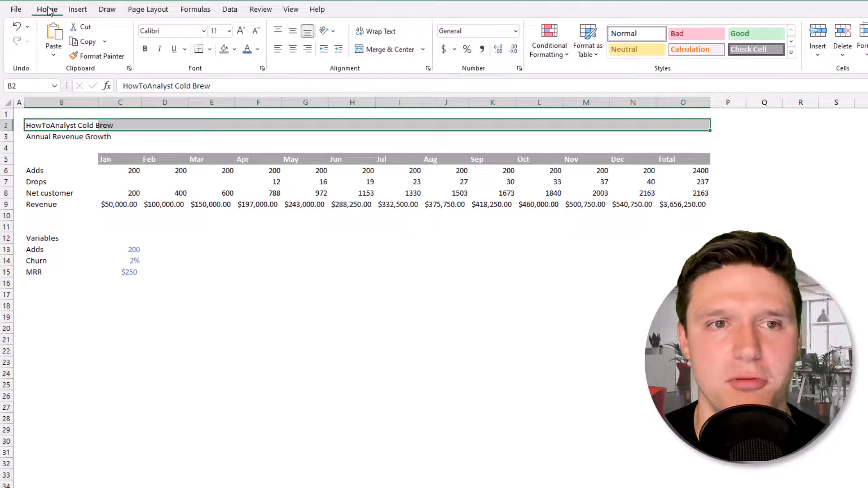
pyautogui.click(210, 50)
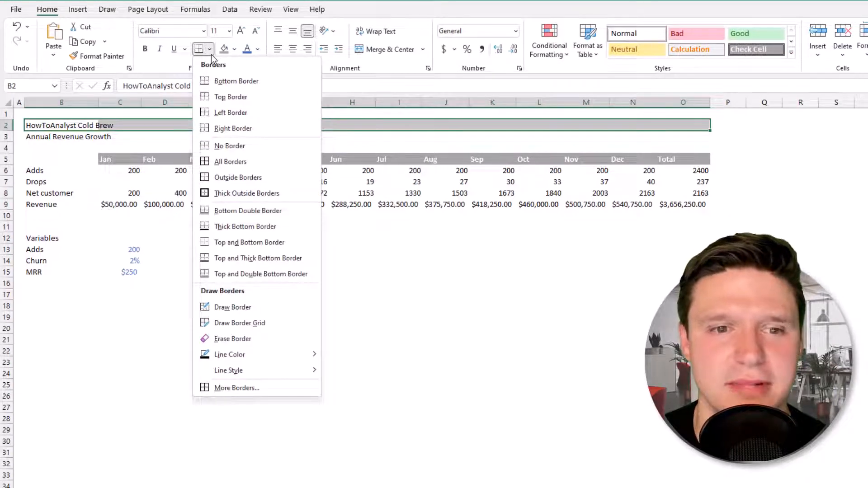
pyautogui.click(235, 227)
pyautogui.click(131, 173)
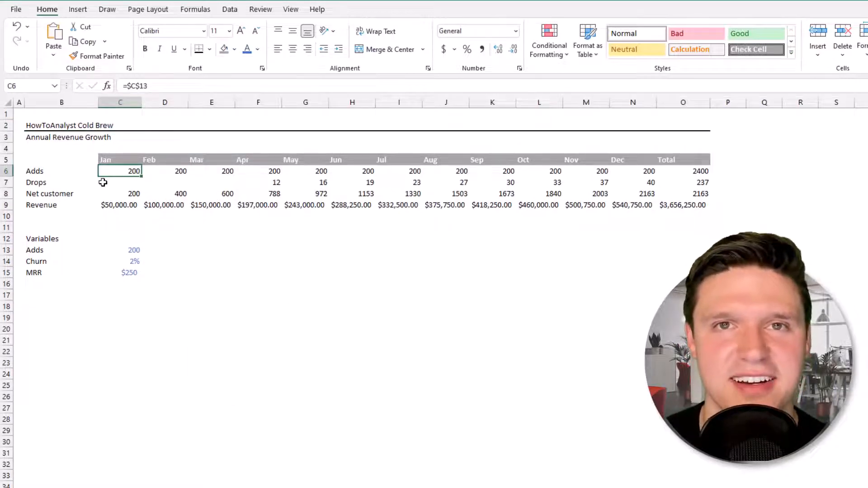
# Apply light grey All Borders to every cell of the revenue table B5:O9.
pyautogui.click(55, 161)
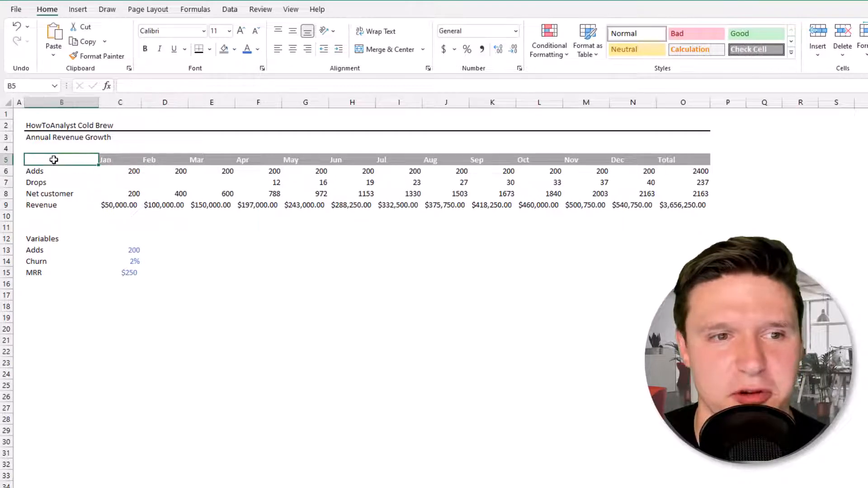
pyautogui.moveTo(55, 162); pyautogui.dragTo(679, 204)
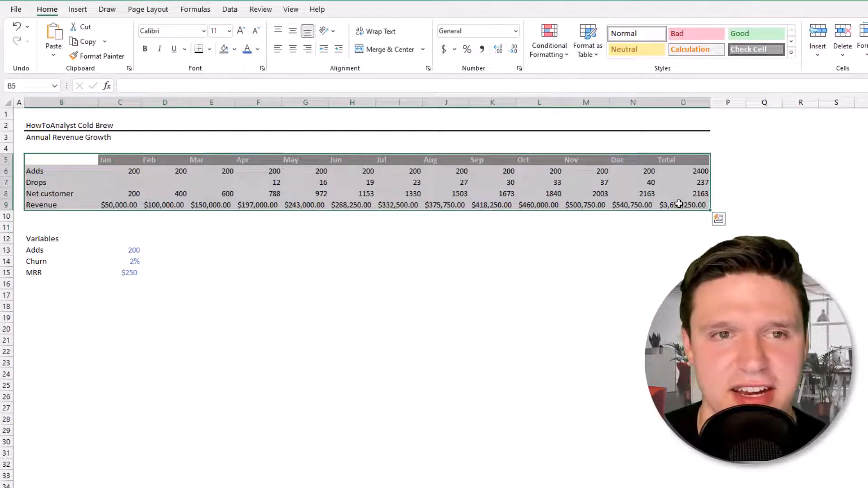
pyautogui.click(209, 50)
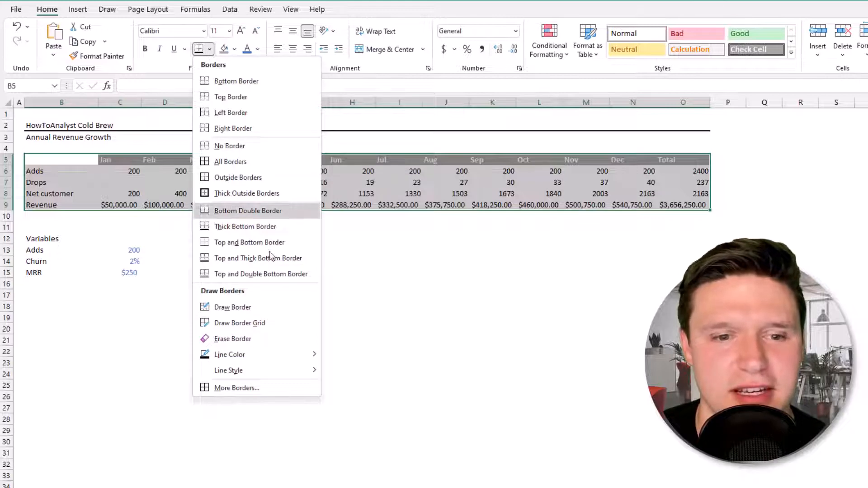
pyautogui.moveTo(302, 360)
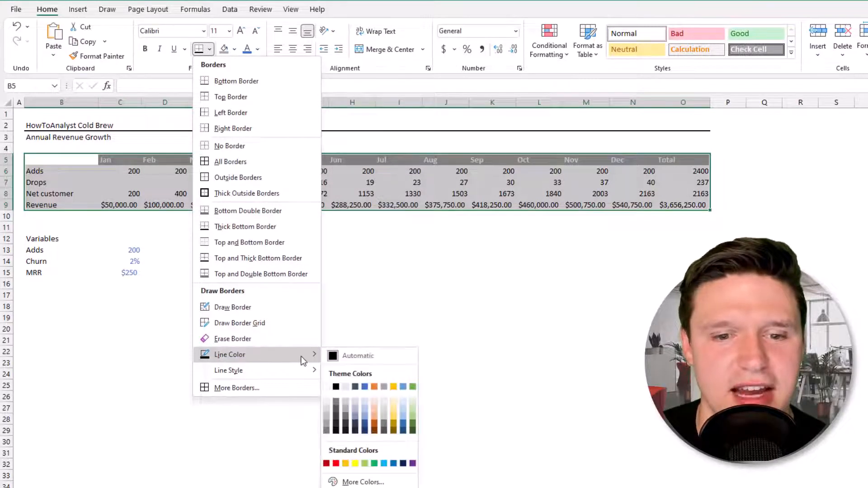
pyautogui.click(387, 411)
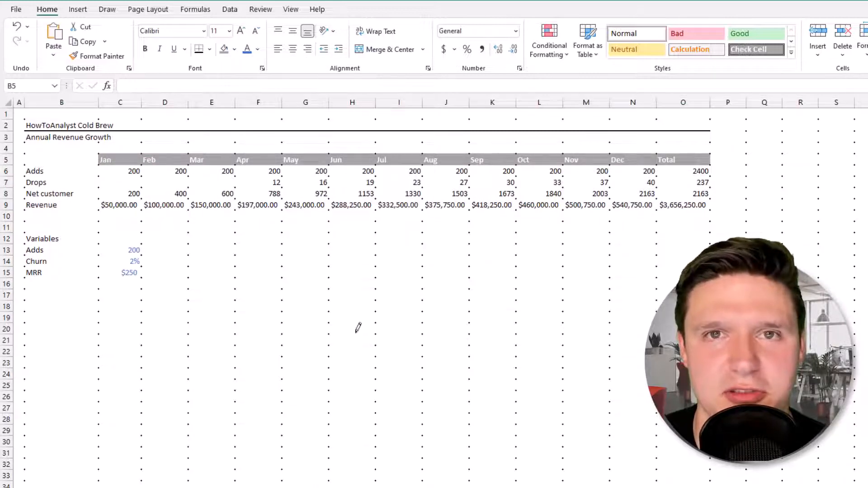
pyautogui.press('Escape')
pyautogui.hotkey('ctrl', 'a')
pyautogui.click(210, 49)
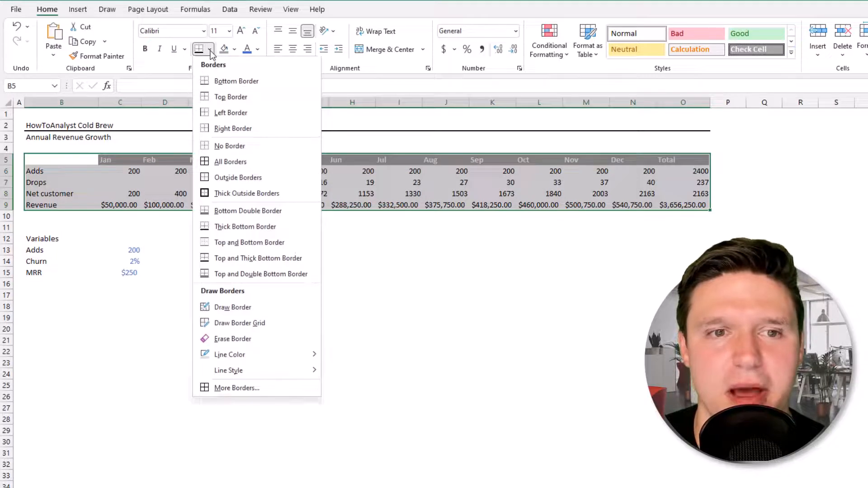
pyautogui.click(231, 162)
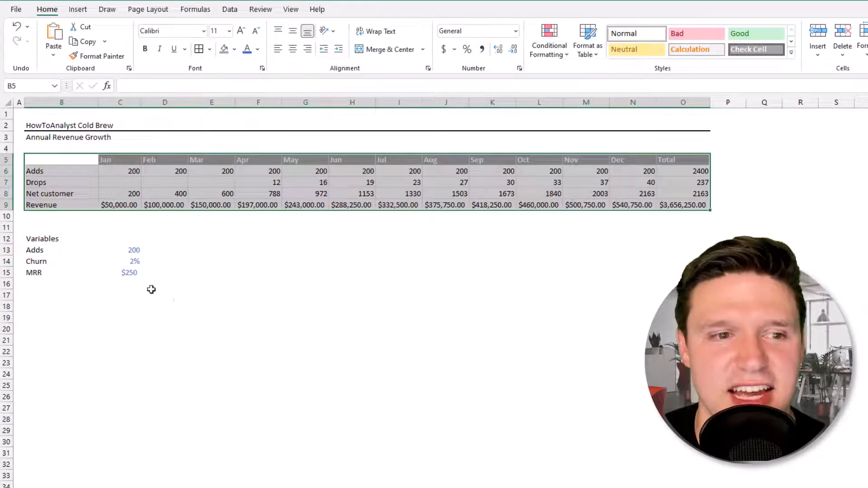
pyautogui.moveTo(63, 239); pyautogui.dragTo(128, 273)
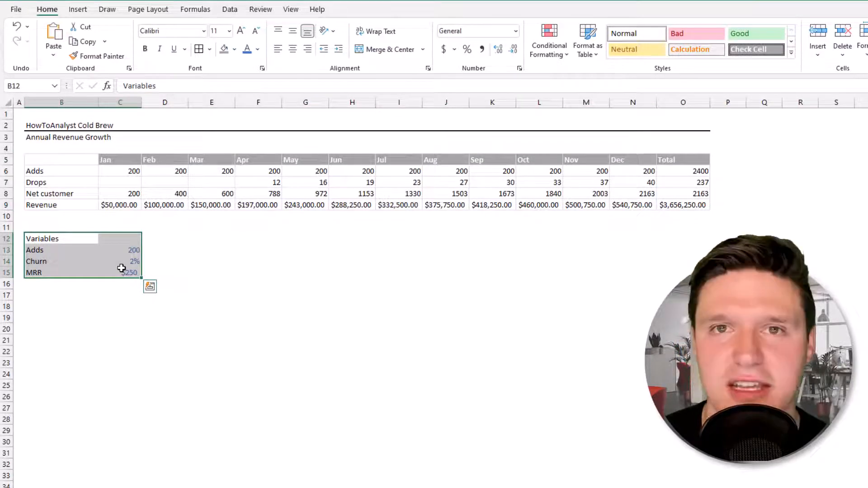
# Repeat the light grey all-cell borders on the Variables block B12:C15 with F4.
pyautogui.press('F4')
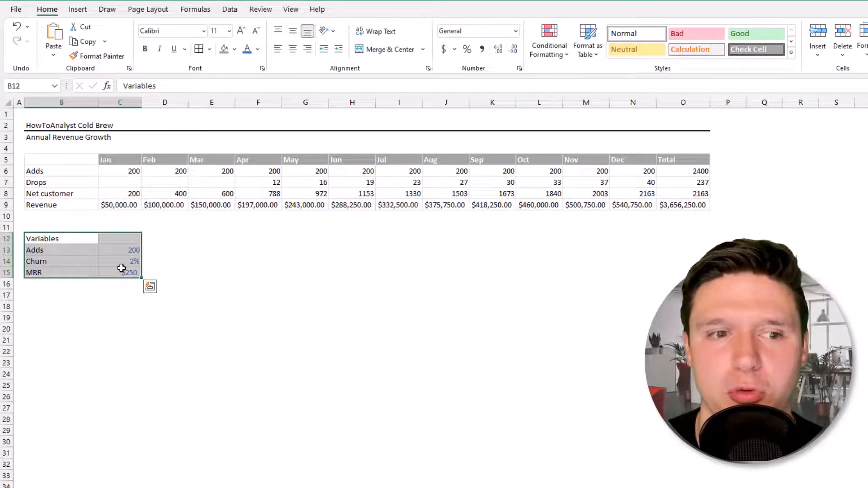
pyautogui.click(110, 300)
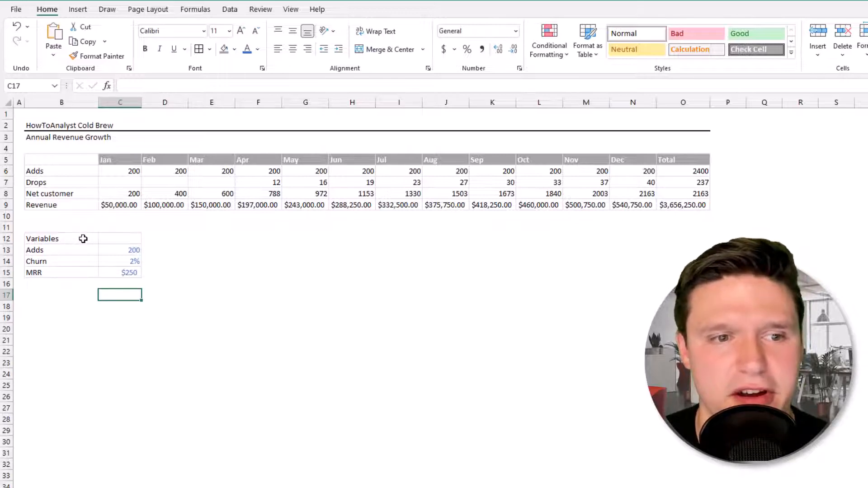
pyautogui.moveTo(83, 239); pyautogui.dragTo(114, 239)
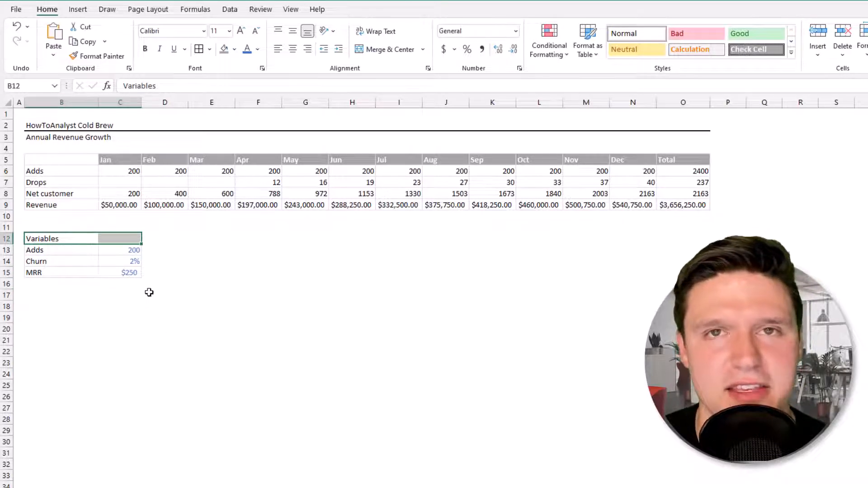
# Set the Variables heading in B12:C12 to Center Across Selection alignment.
pyautogui.hotkey('ctrl', '1')
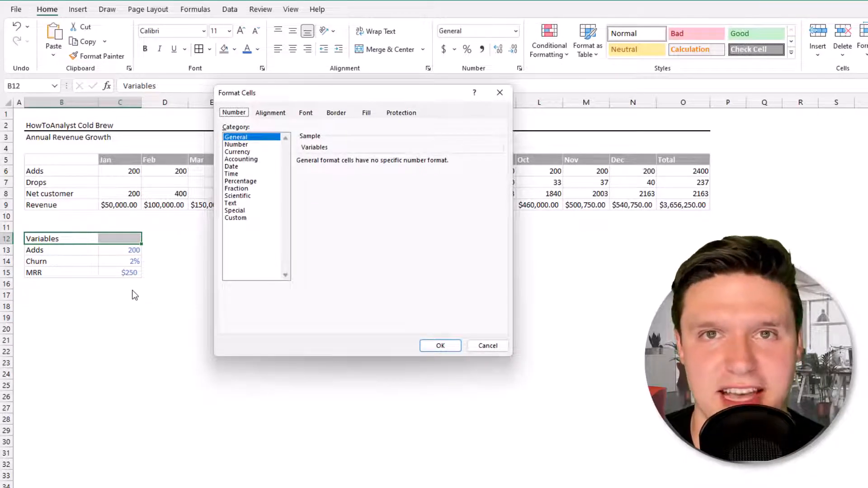
pyautogui.click(270, 113)
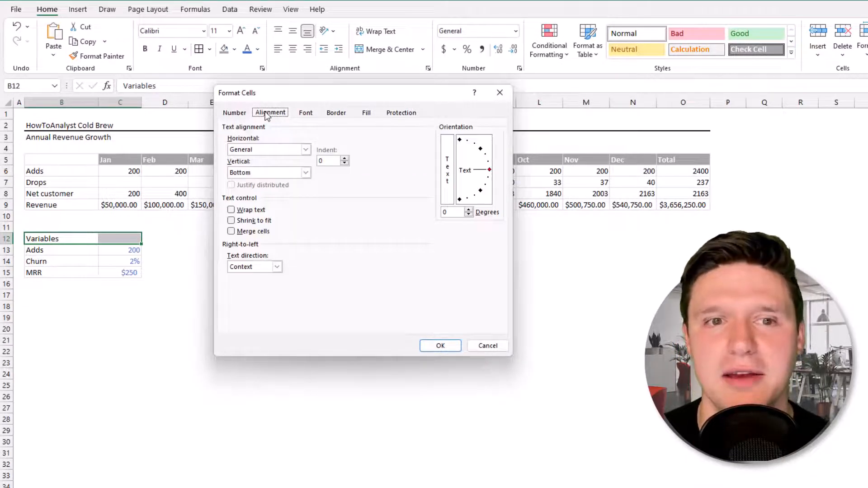
pyautogui.click(306, 149)
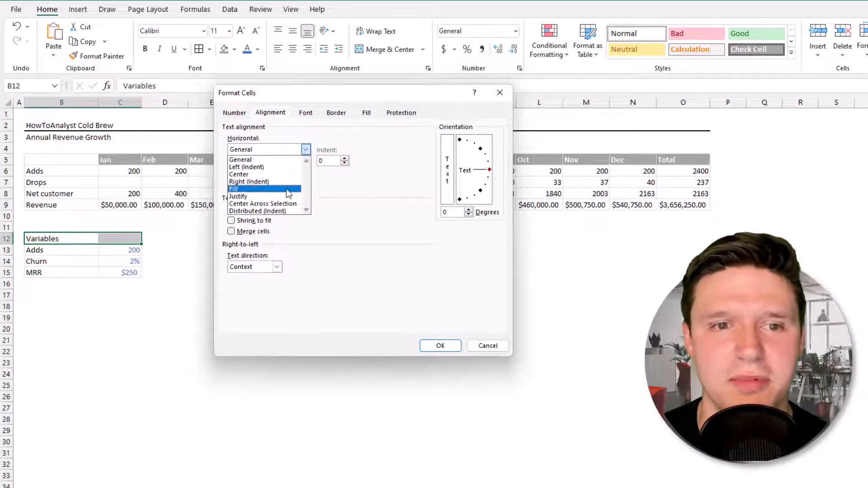
pyautogui.click(288, 203)
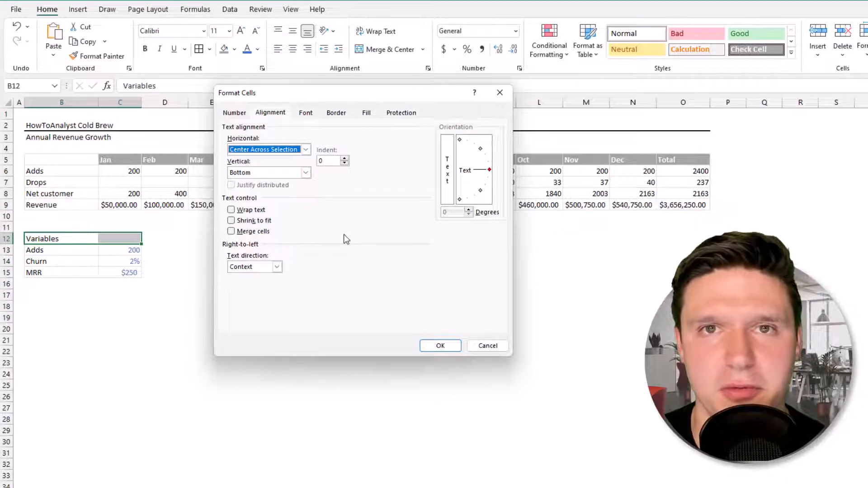
pyautogui.click(440, 346)
pyautogui.press('Up')
pyautogui.press('Up')
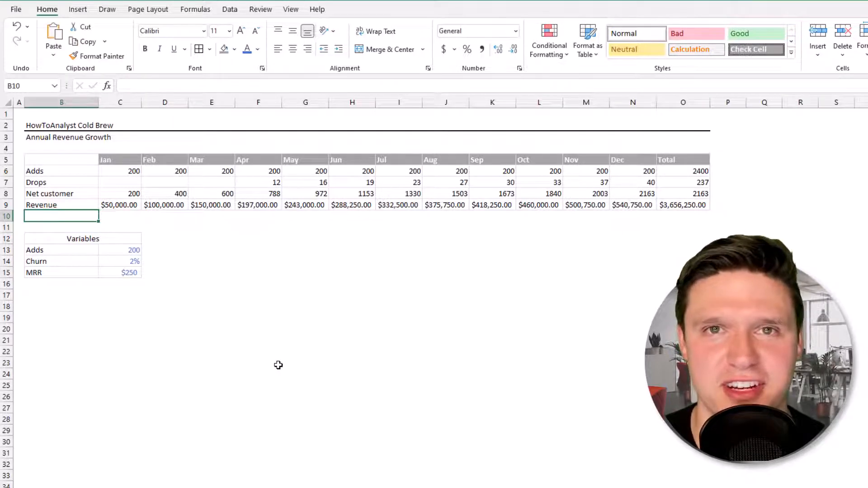
# Format the Revenue values in C9:O9 as Accounting, showing $50,000.00 through $3,656,250.00.
pyautogui.moveTo(125, 205); pyautogui.dragTo(681, 205)
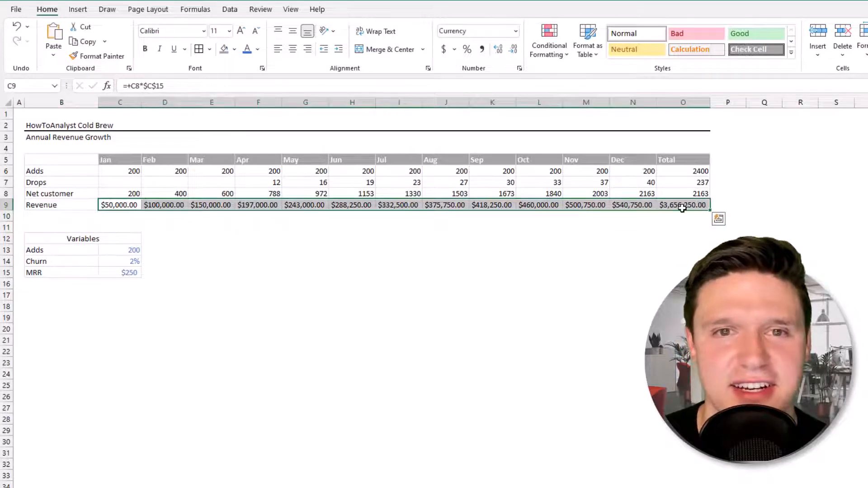
pyautogui.click(514, 50)
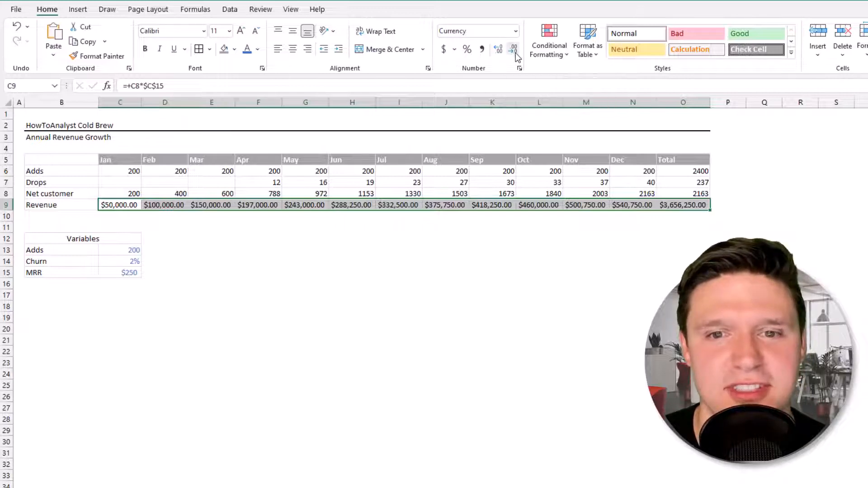
pyautogui.click(514, 50)
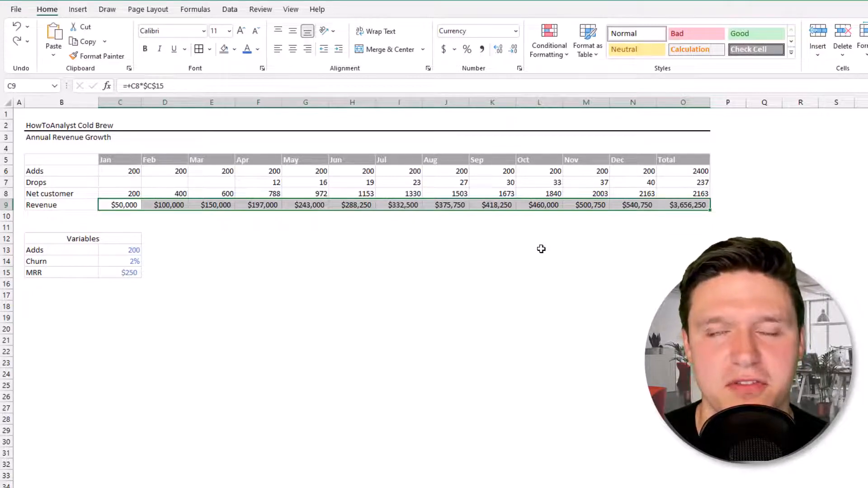
pyautogui.click(448, 54)
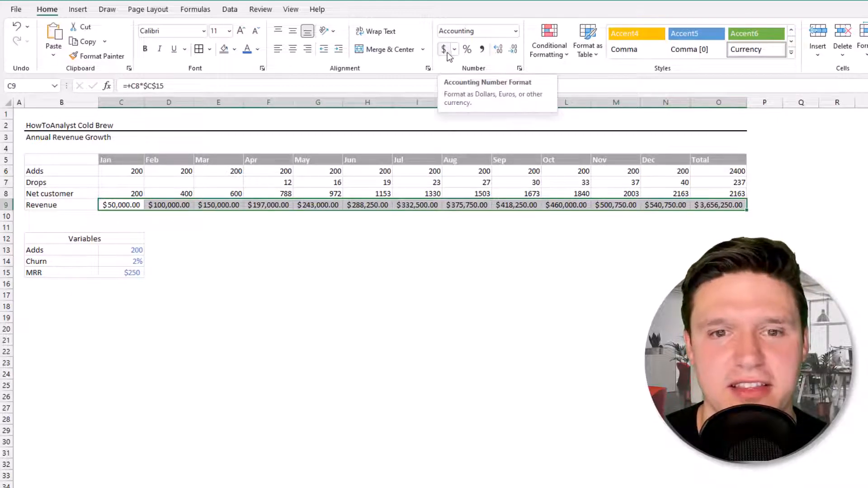
pyautogui.hotkey('ctrl', '1')
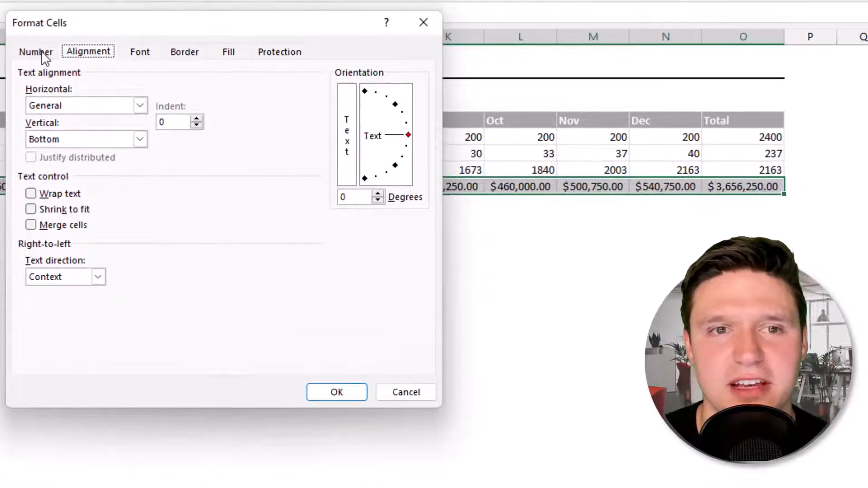
# Apply the custom format code _($* #,k_) so Revenue reads $ 50k through $ 3656k.
pyautogui.click(181, 96)
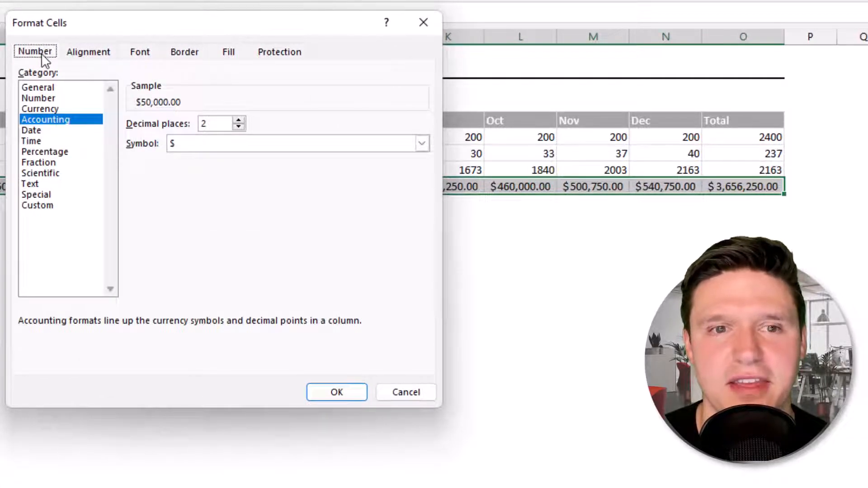
pyautogui.click(67, 207)
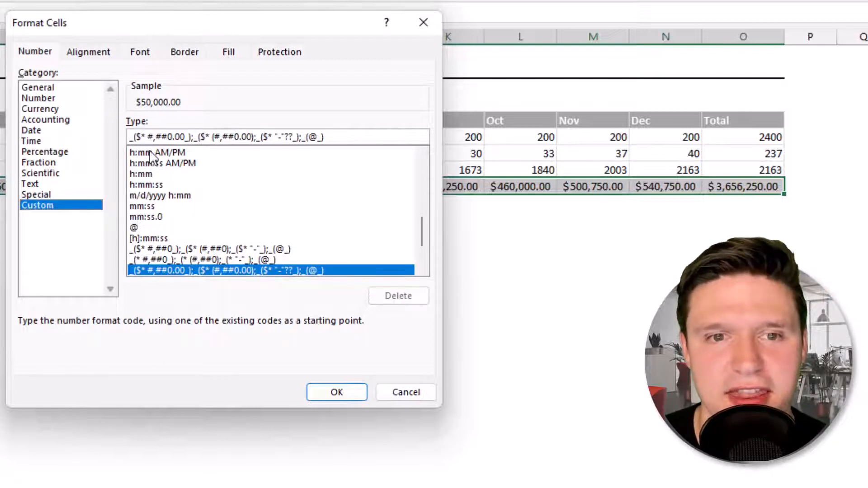
pyautogui.click(154, 136)
pyautogui.scroll(-2, 208, 212)
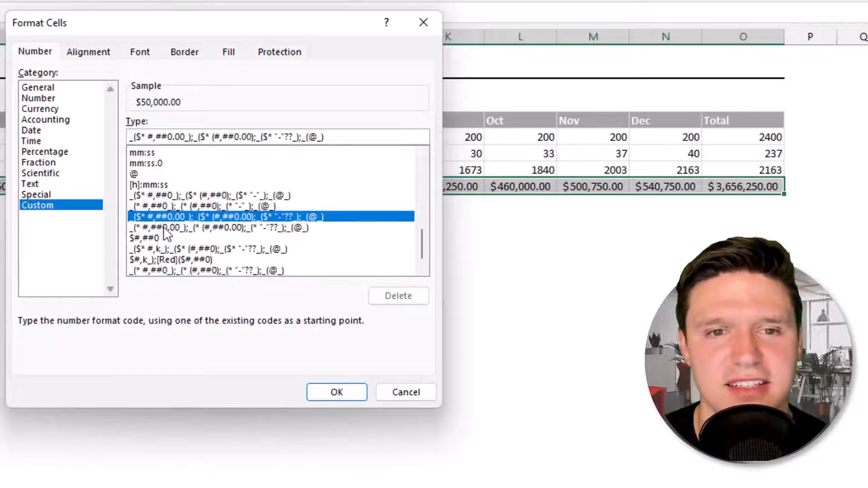
pyautogui.press('Delete')
pyautogui.press('Delete')
pyautogui.press('Delete')
pyautogui.press('Delete')
pyautogui.press('Delete')
pyautogui.press('Delete')
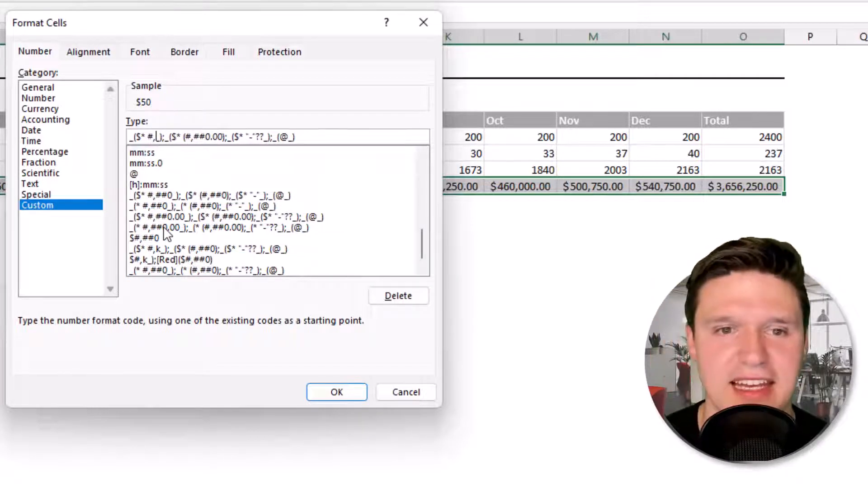
pyautogui.write('k')
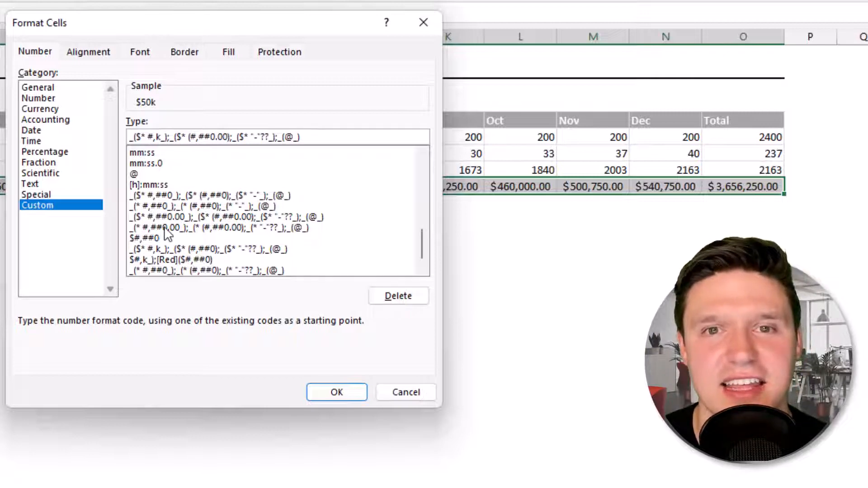
pyautogui.click(336, 394)
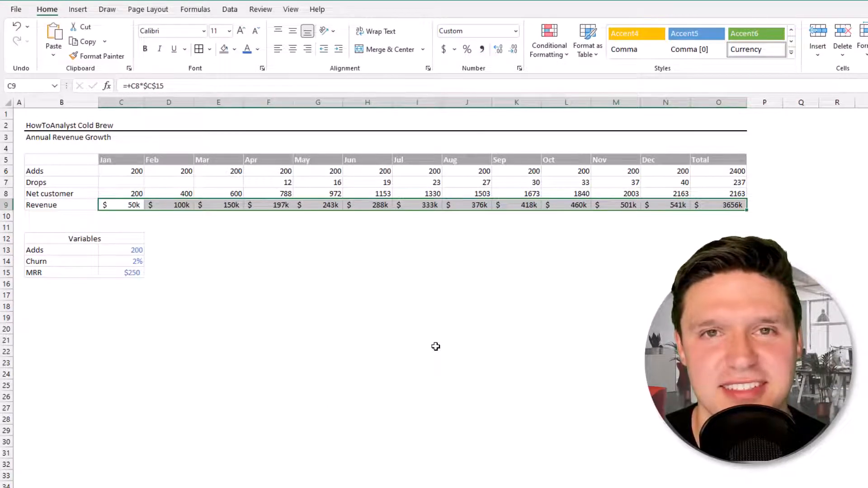
# Give C6:O8 comma style with no decimals, showing whole numbers like 1,153 and 2,400.
pyautogui.moveTo(128, 172); pyautogui.dragTo(712, 191)
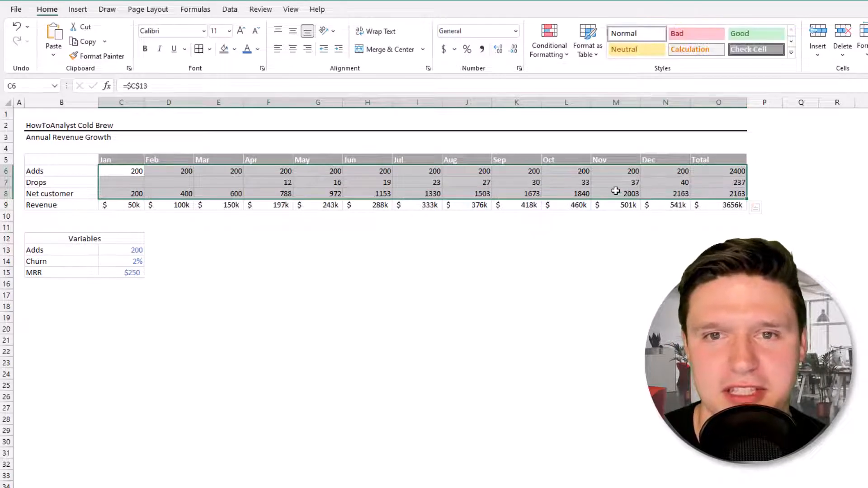
pyautogui.click(482, 50)
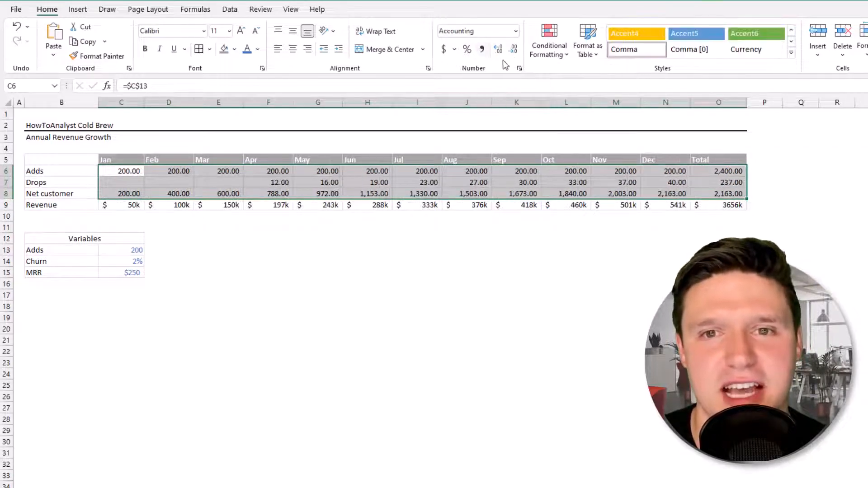
pyautogui.click(513, 49)
pyautogui.click(513, 49)
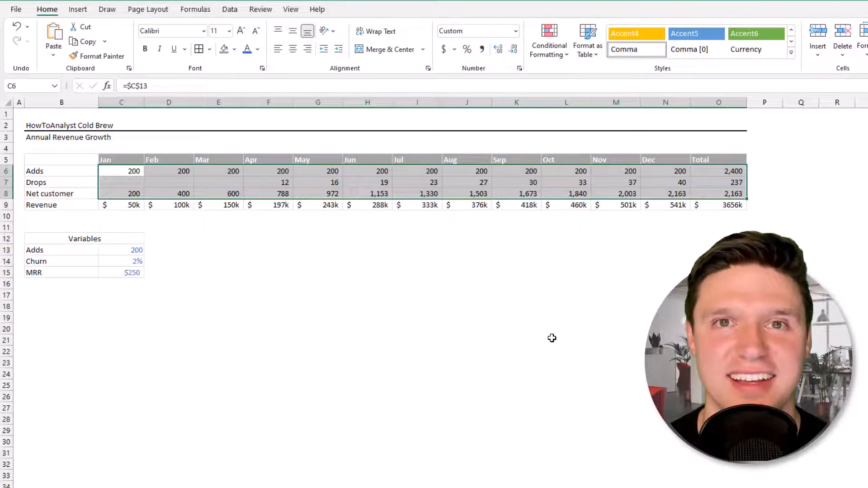
# Make the HowToAnalyst Cold Brew title in B2 bold at 12 pt.
pyautogui.click(63, 117)
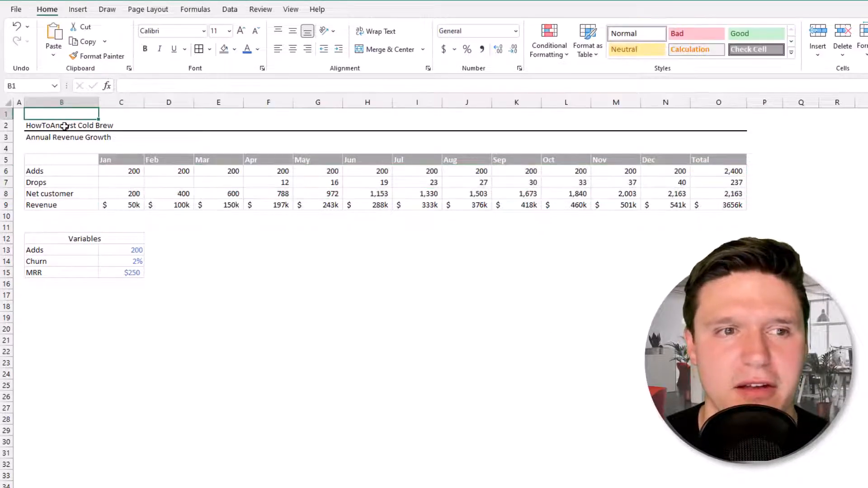
pyautogui.click(64, 125)
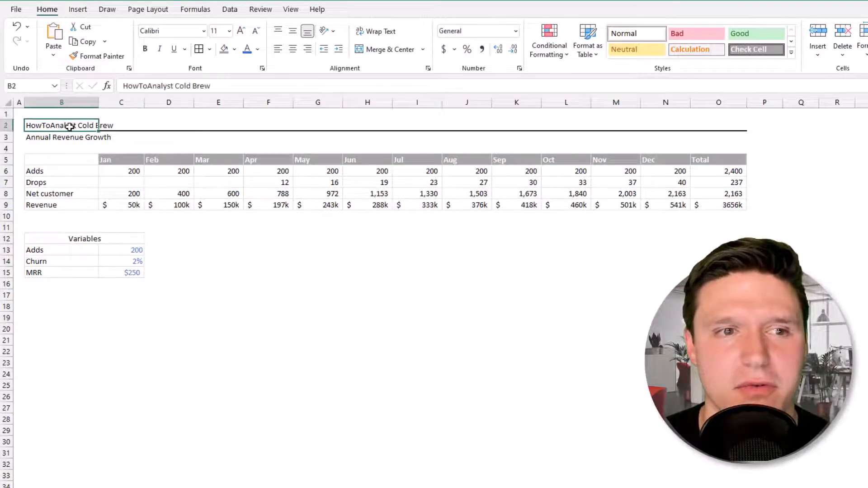
pyautogui.click(146, 52)
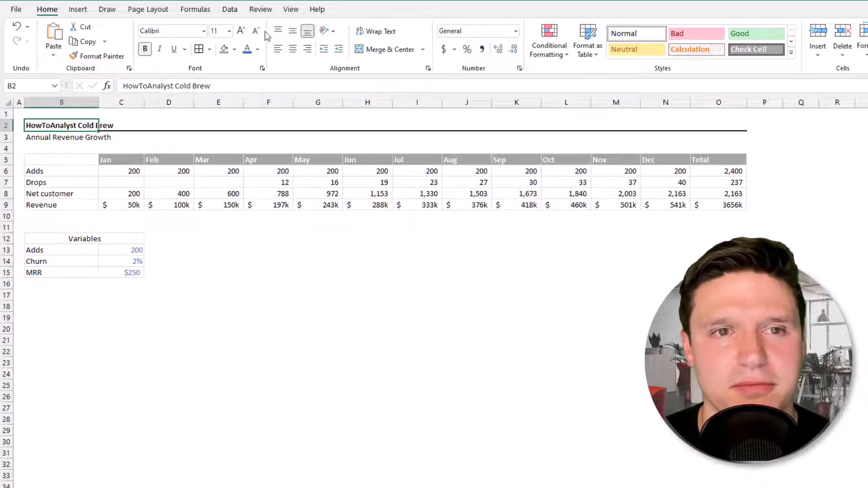
pyautogui.click(242, 33)
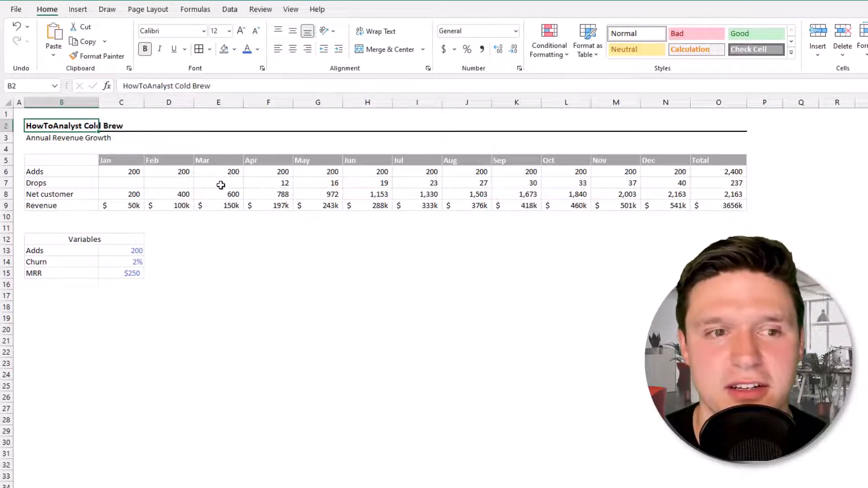
pyautogui.click(8, 206)
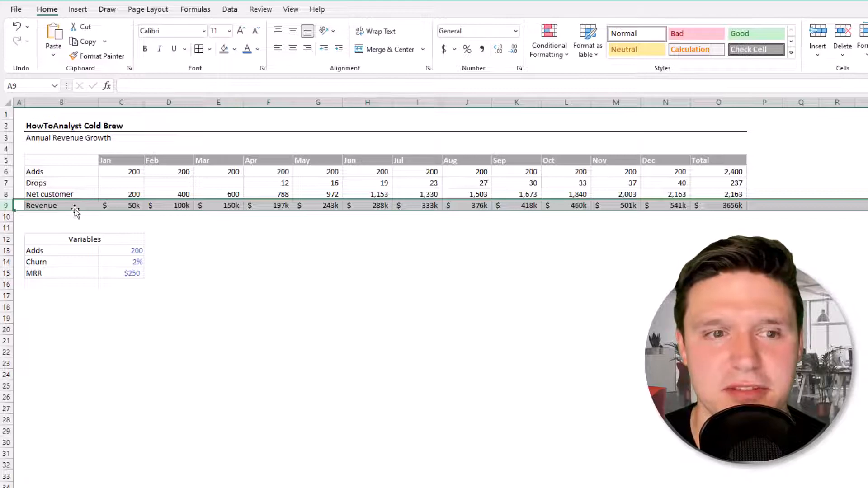
# Bold the Revenue label and values in B9:O9, then check the Net and Drops formulas.
pyautogui.moveTo(64, 206); pyautogui.dragTo(721, 209)
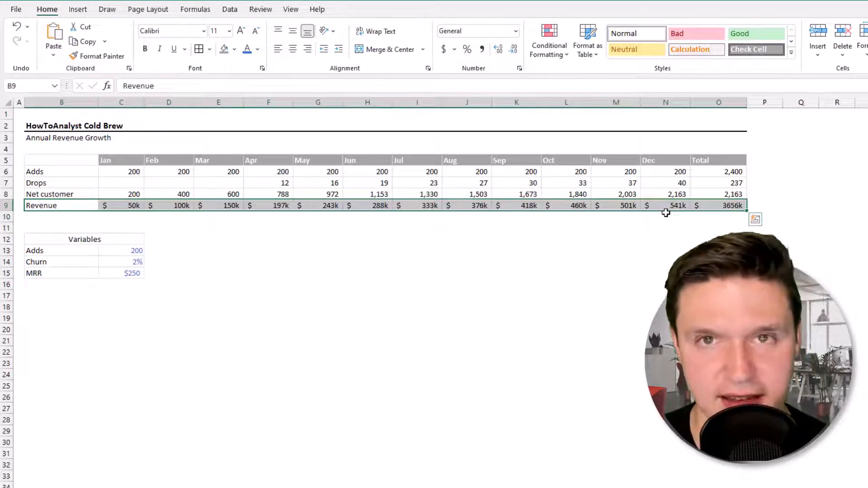
pyautogui.hotkey('ctrl', 'b')
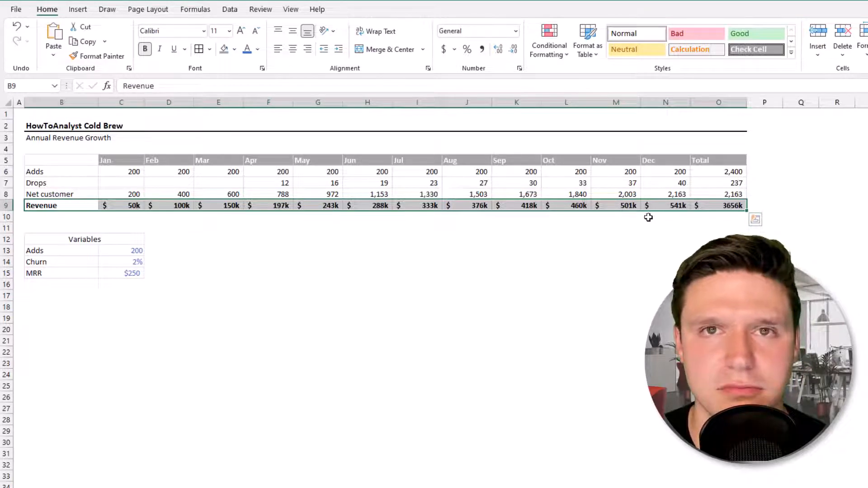
pyautogui.click(406, 194)
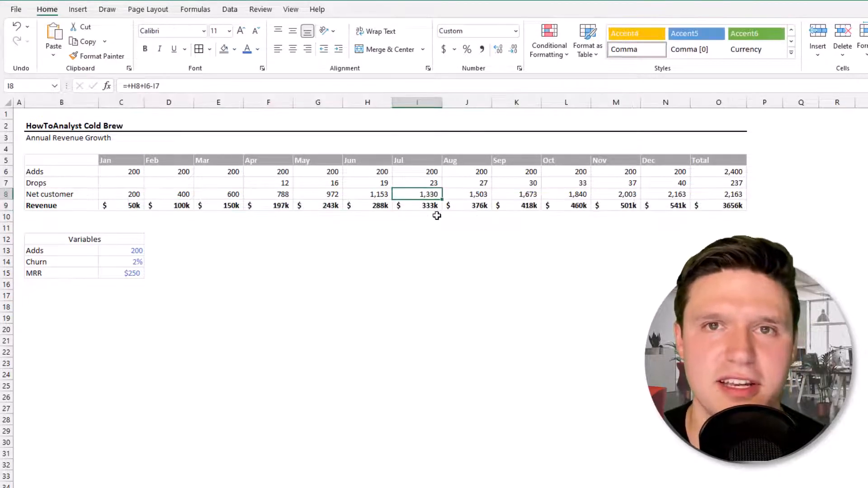
pyautogui.press('Right')
pyautogui.press('Right')
pyautogui.press('Up')
pyautogui.press('Right')
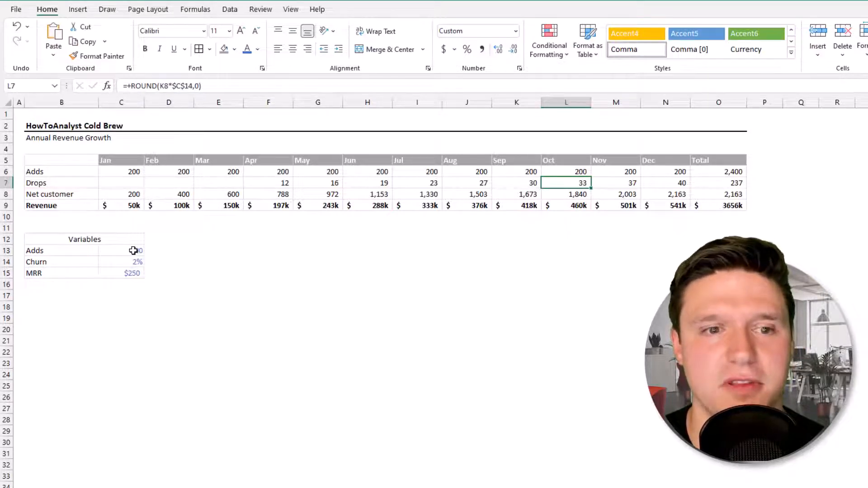
pyautogui.moveTo(131, 250); pyautogui.dragTo(132, 273)
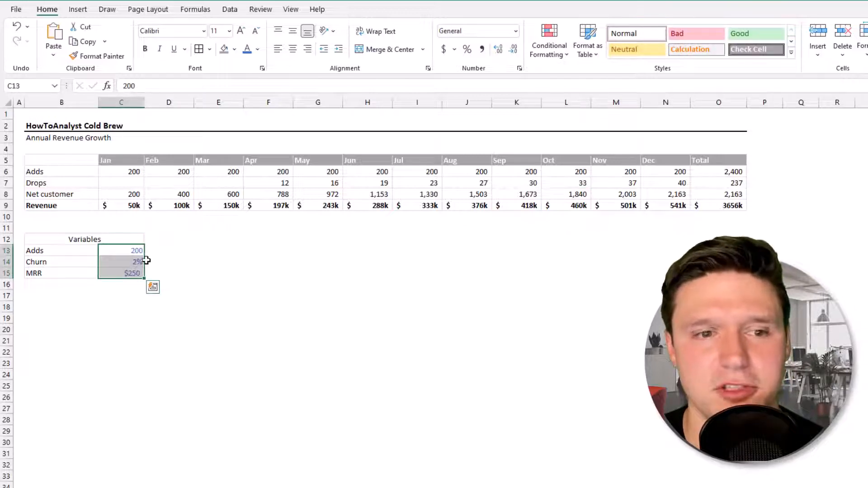
# Clear the Locked option for the Adds, Churn and MRR inputs in C13:C15.
pyautogui.hotkey('ctrl', '1')
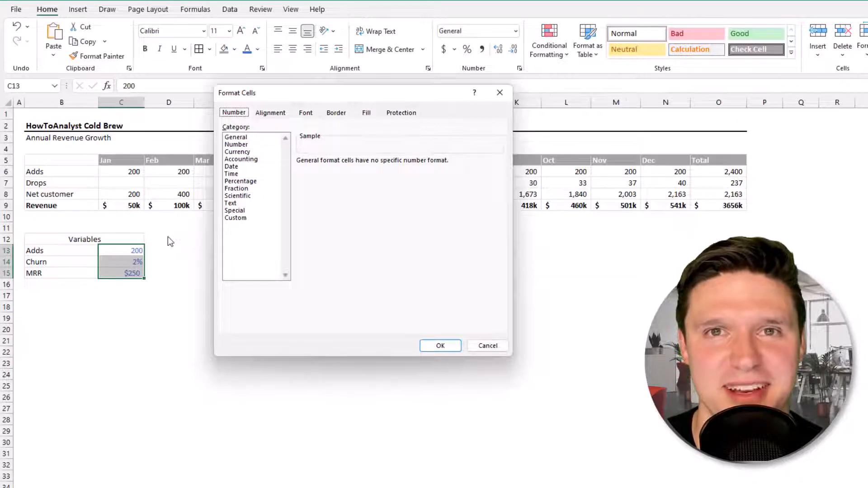
pyautogui.click(401, 112)
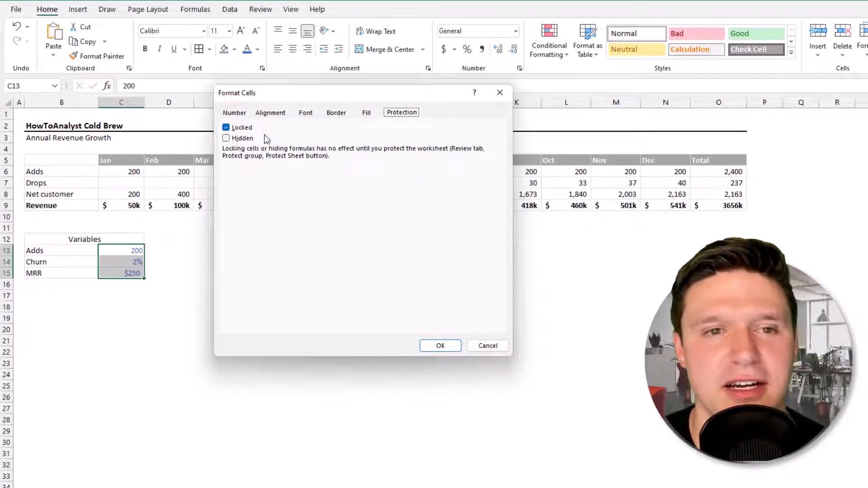
pyautogui.click(226, 128)
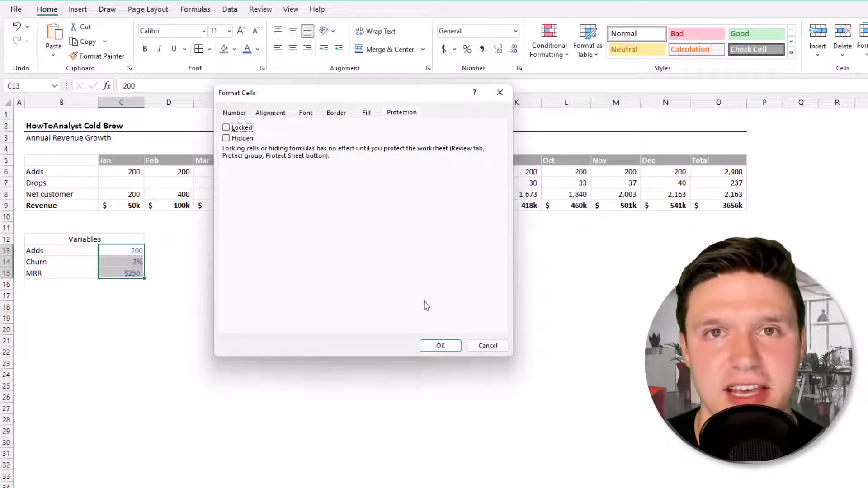
pyautogui.click(438, 346)
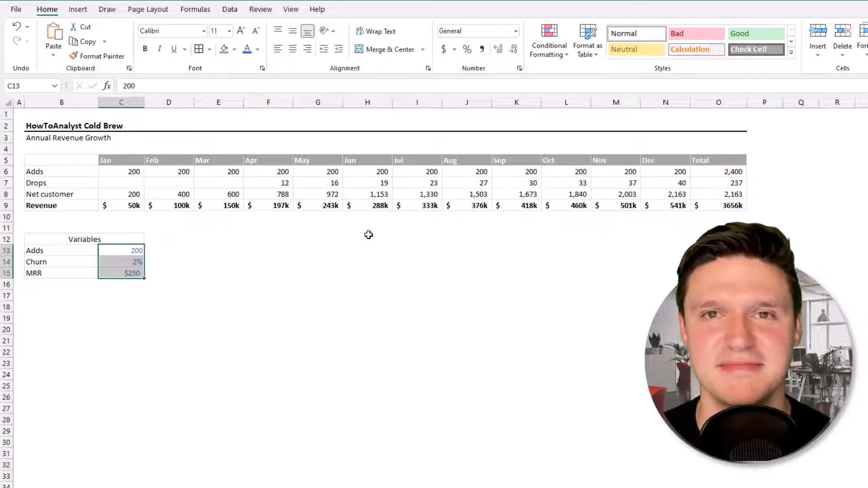
pyautogui.click(253, 11)
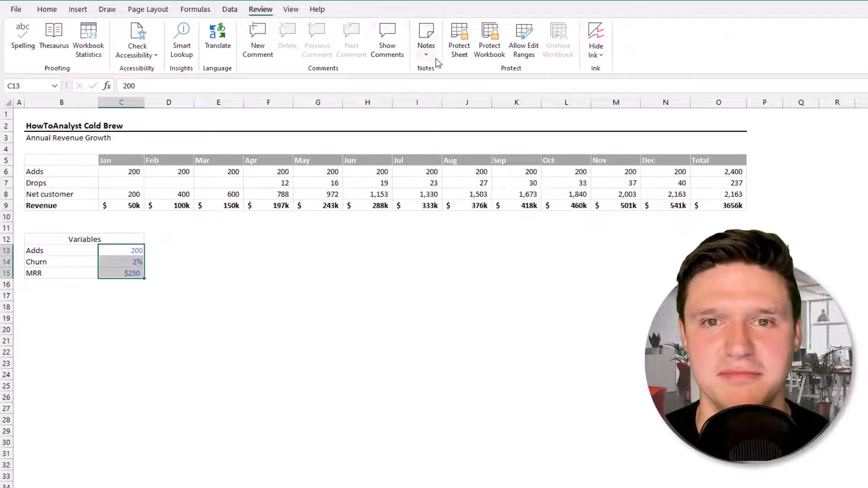
# Protect the Revenue Growth sheet with a password.
pyautogui.click(459, 36)
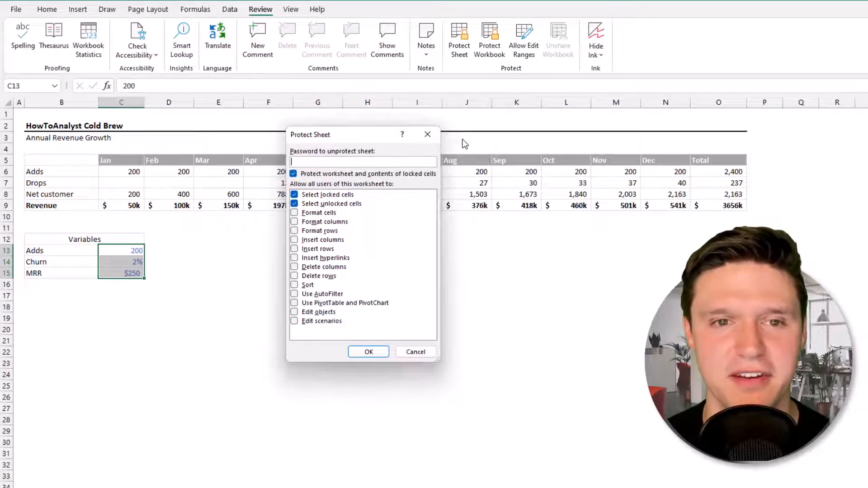
pyautogui.write('1234567')
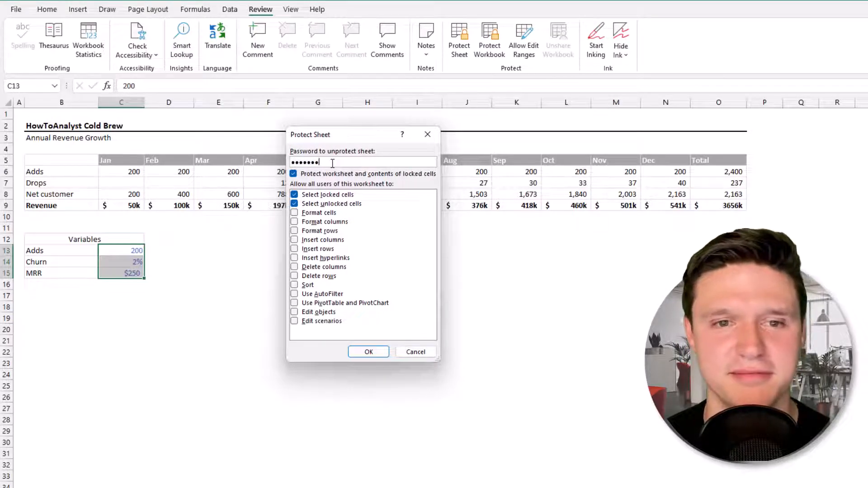
pyautogui.press('Return')
pyautogui.write('123')
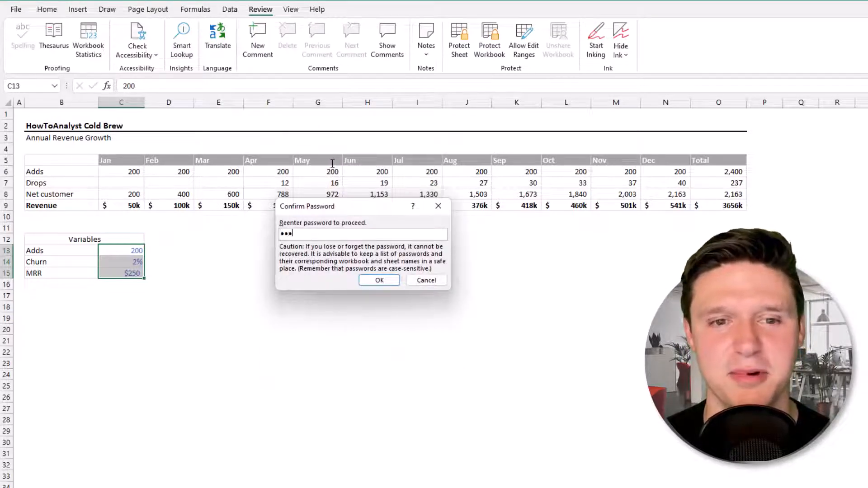
pyautogui.write('45678')
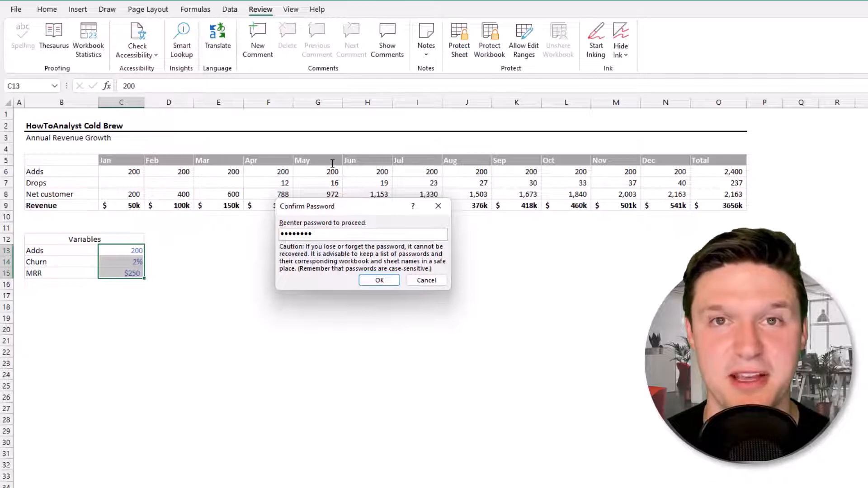
pyautogui.press('Return')
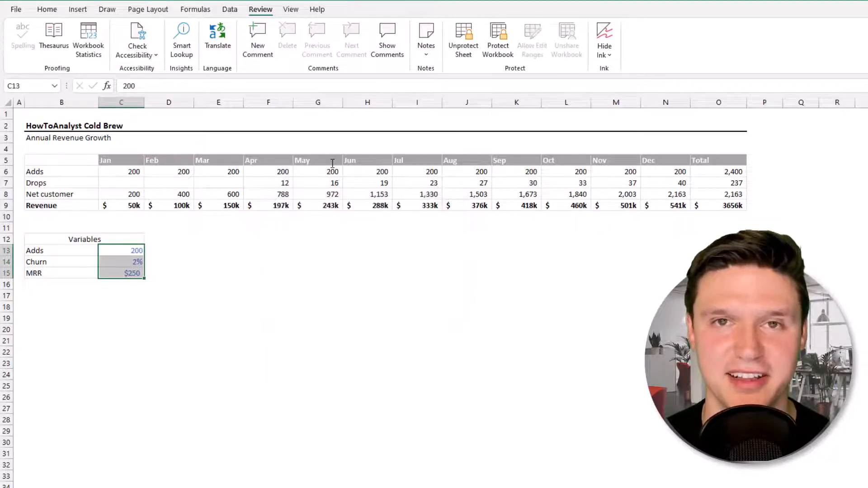
# Confirm that formula cell D6 rejects edits, then dismiss the protection warning.
pyautogui.click(184, 170)
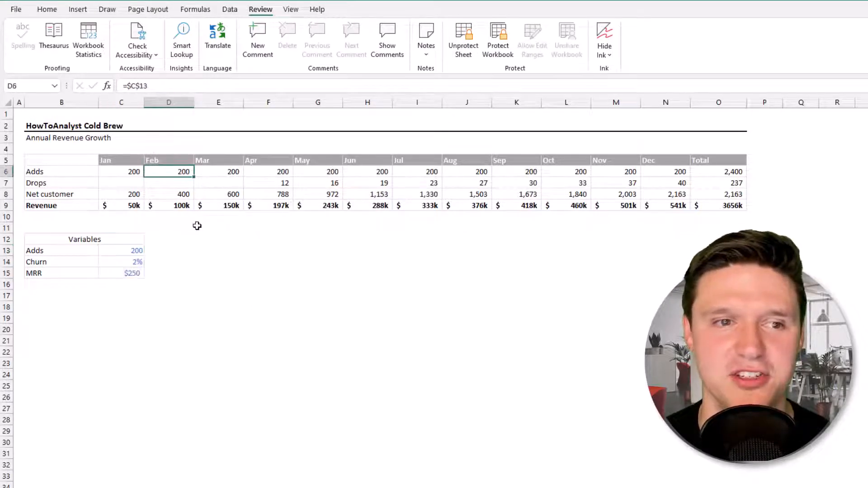
pyautogui.press('Delete')
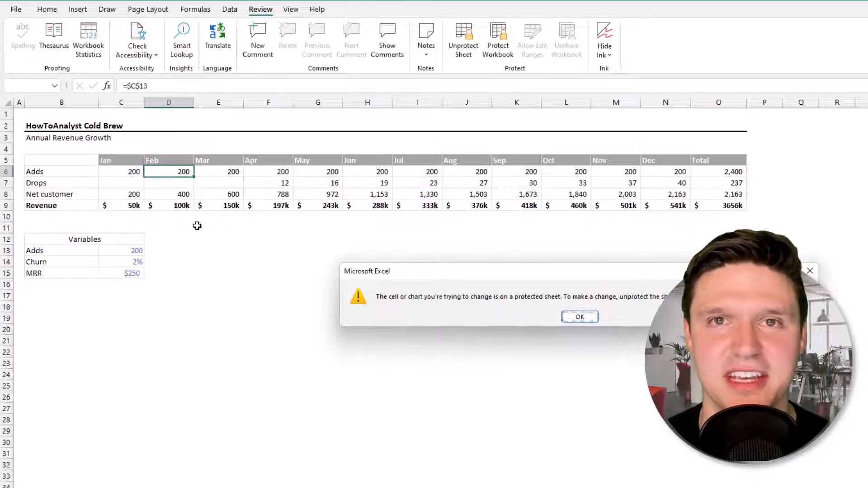
pyautogui.press('Return')
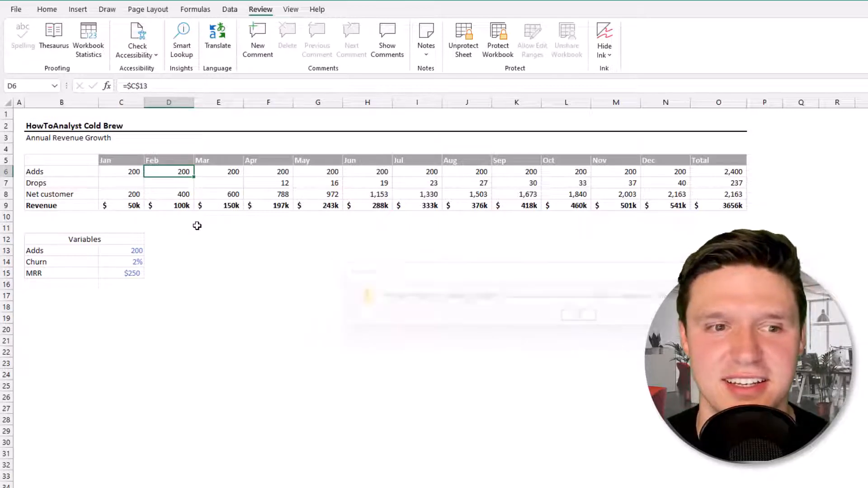
# Change the Adds input in C13 to 300, raising total revenue to 5483k.
pyautogui.click(120, 250)
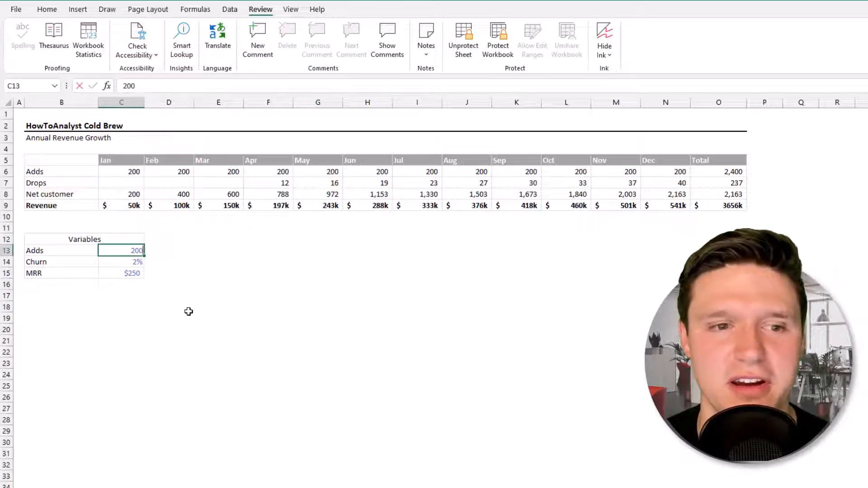
pyautogui.press('BackSpace')
pyautogui.write('300')
pyautogui.press('Return')
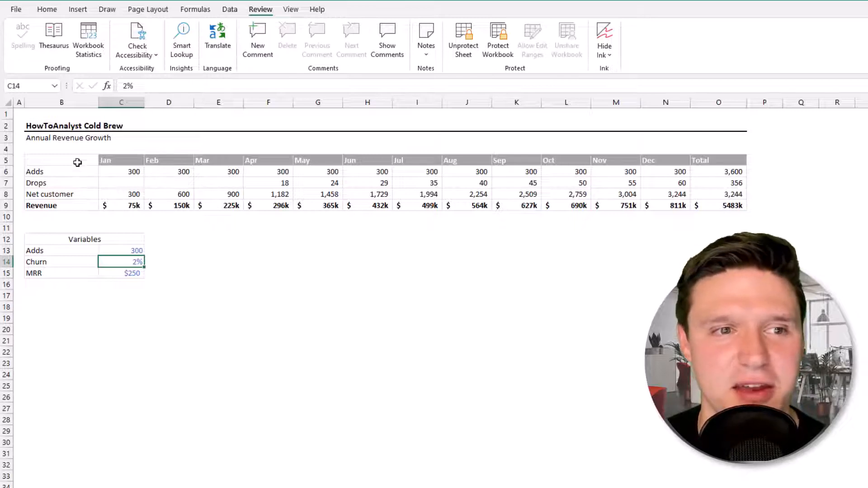
# Set B2:O15, covering the title, revenue table and Variables block, as the print area.
pyautogui.moveTo(53, 121); pyautogui.dragTo(706, 274)
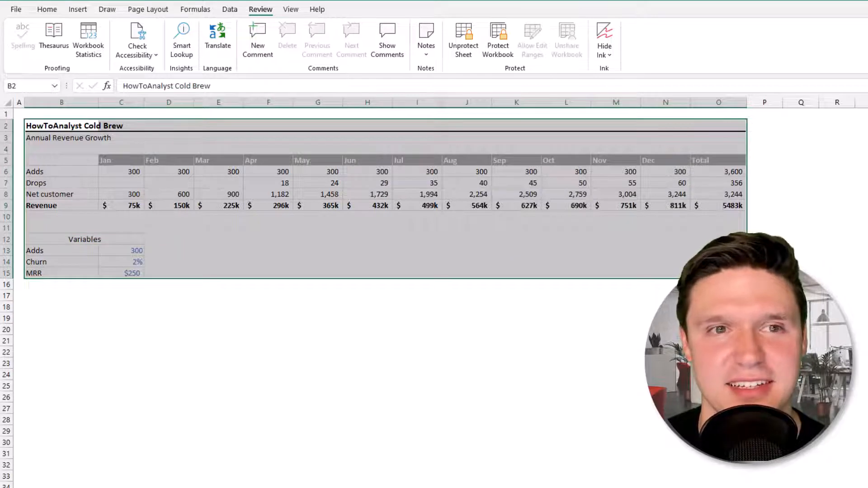
pyautogui.click(148, 10)
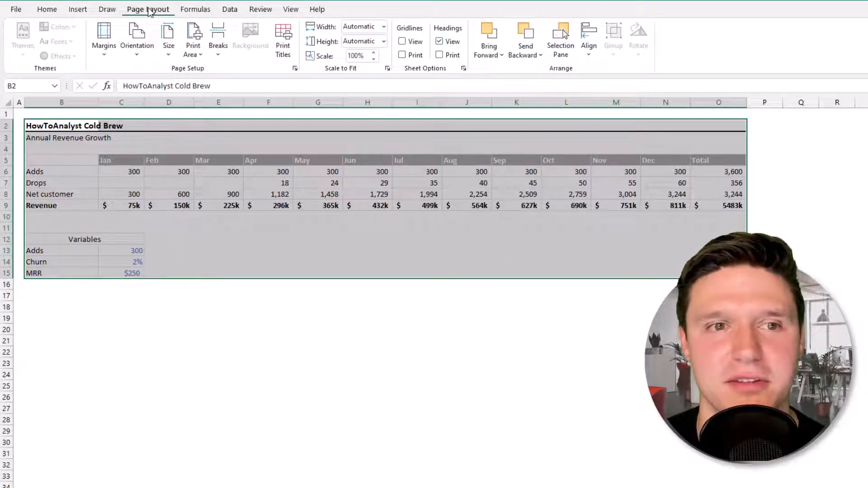
pyautogui.click(193, 53)
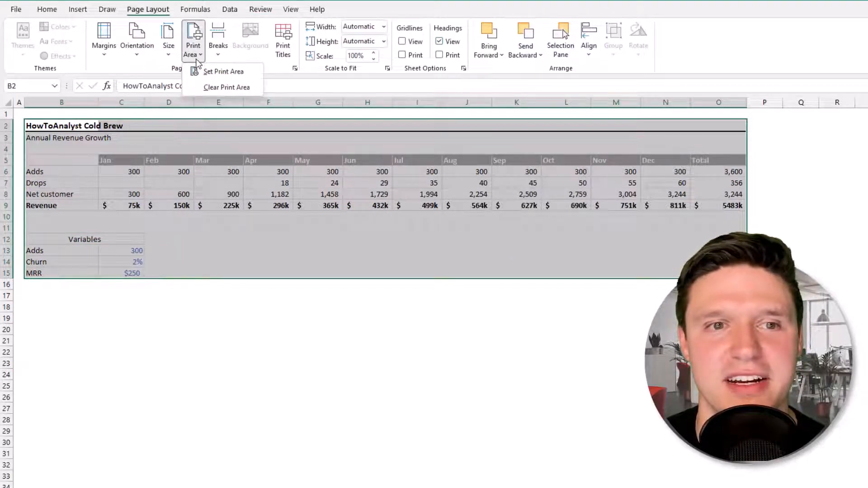
pyautogui.click(225, 72)
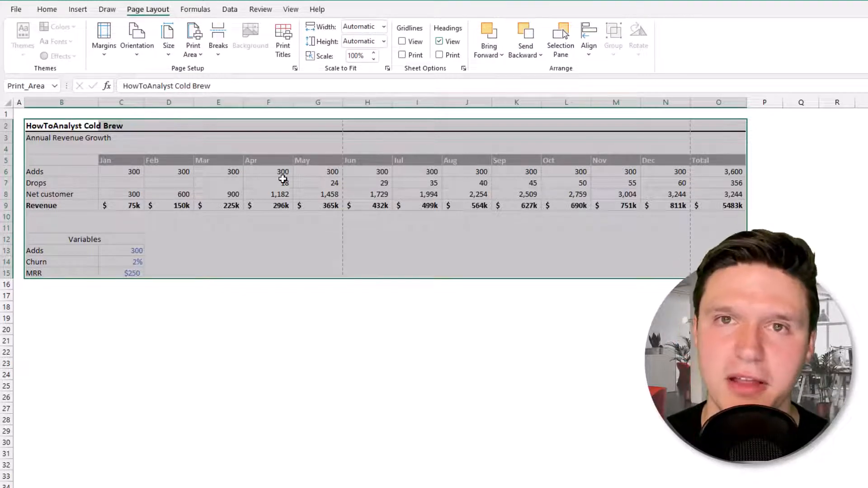
# Set the page to landscape and scale it to fit 1 page wide by 1 tall.
pyautogui.hotkey('ctrl', 'p')
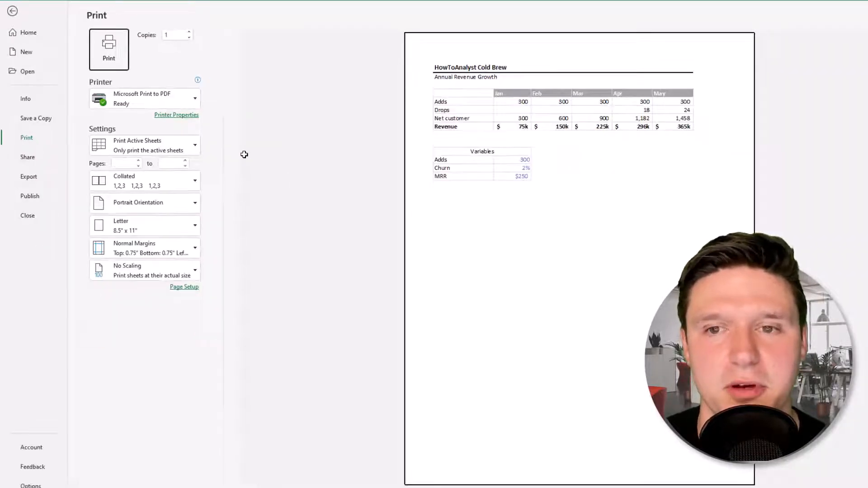
pyautogui.click(186, 287)
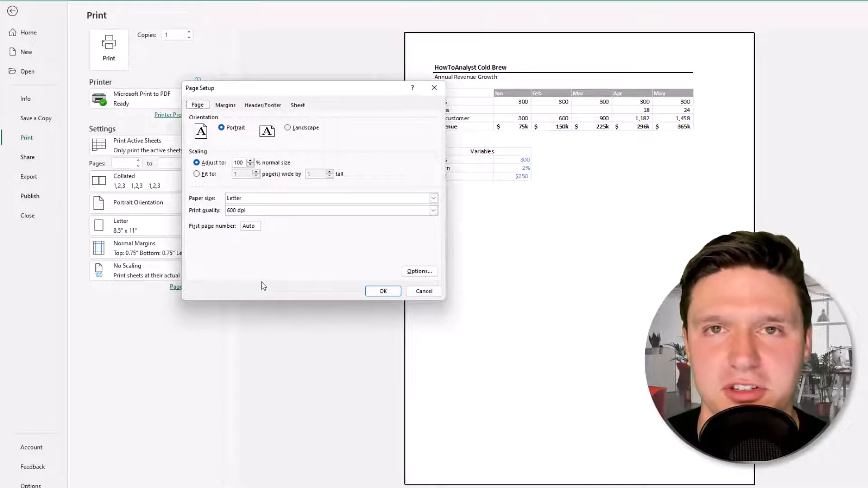
pyautogui.click(288, 128)
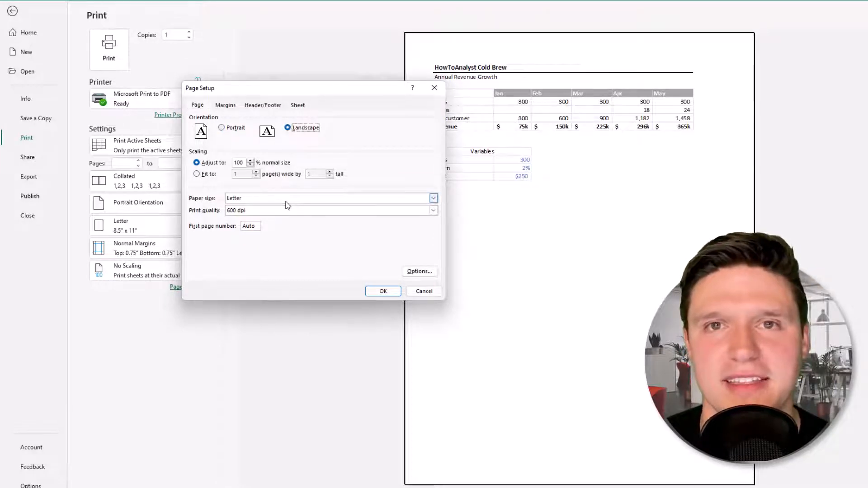
pyautogui.click(213, 176)
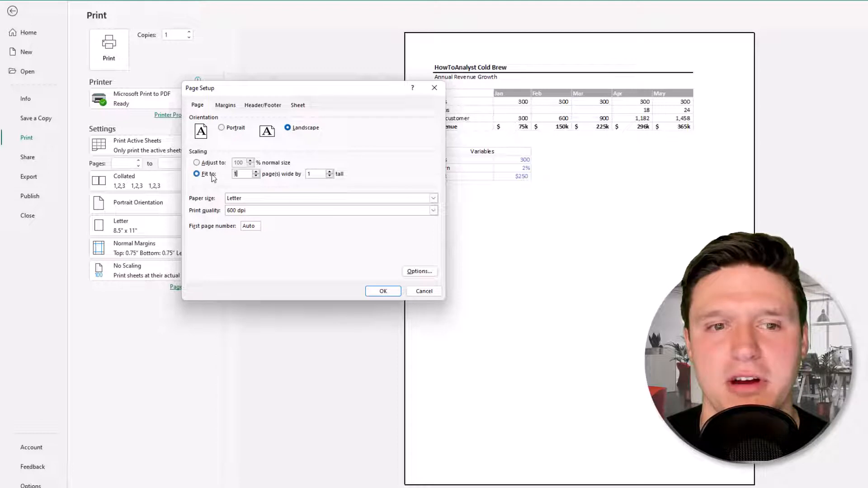
pyautogui.click(383, 291)
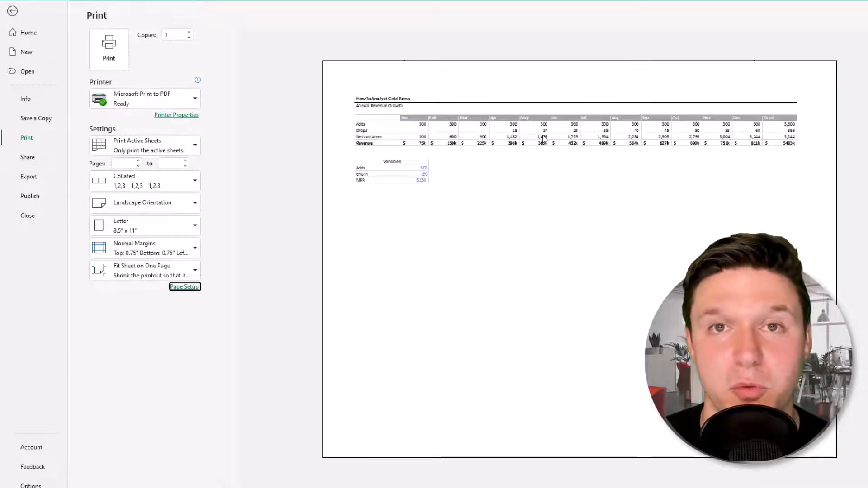
pyautogui.press('Escape')
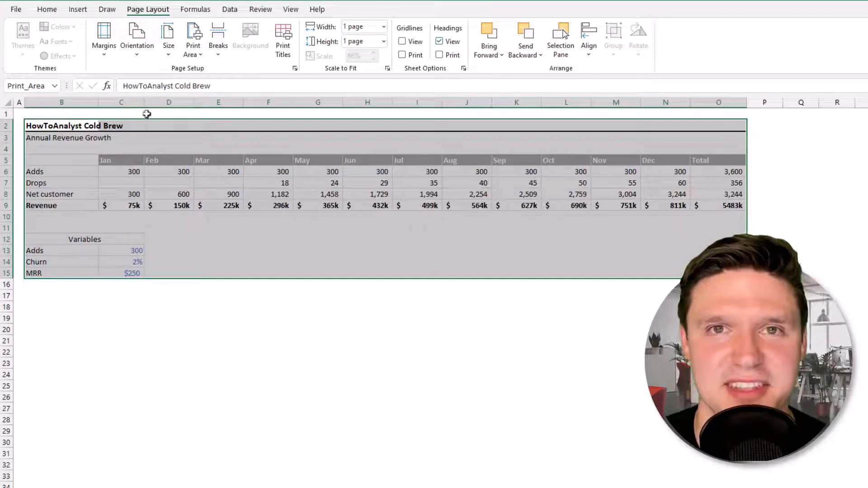
# Select columns C through O and unprotect the sheet with its password.
pyautogui.moveTo(122, 102); pyautogui.dragTo(705, 103)
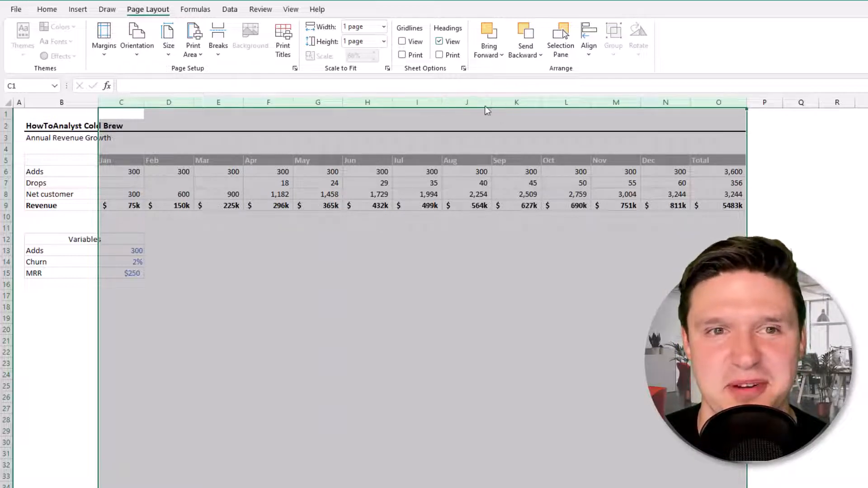
pyautogui.click(262, 10)
pyautogui.click(458, 58)
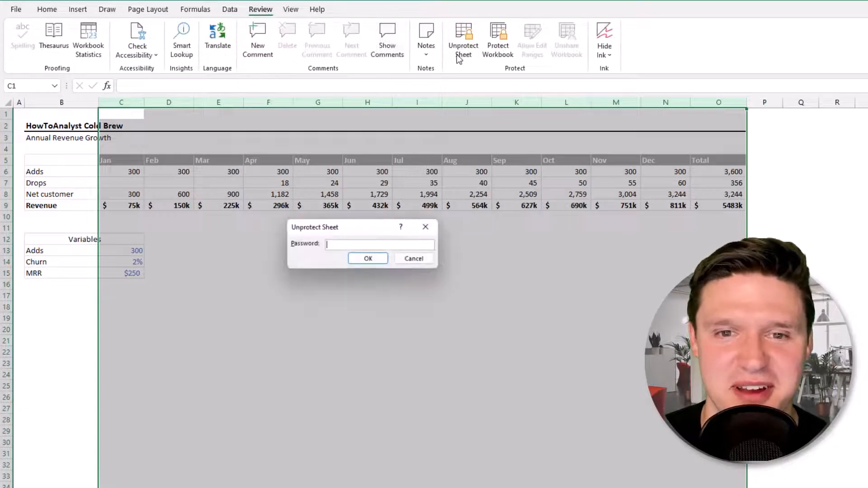
pyautogui.write('password')
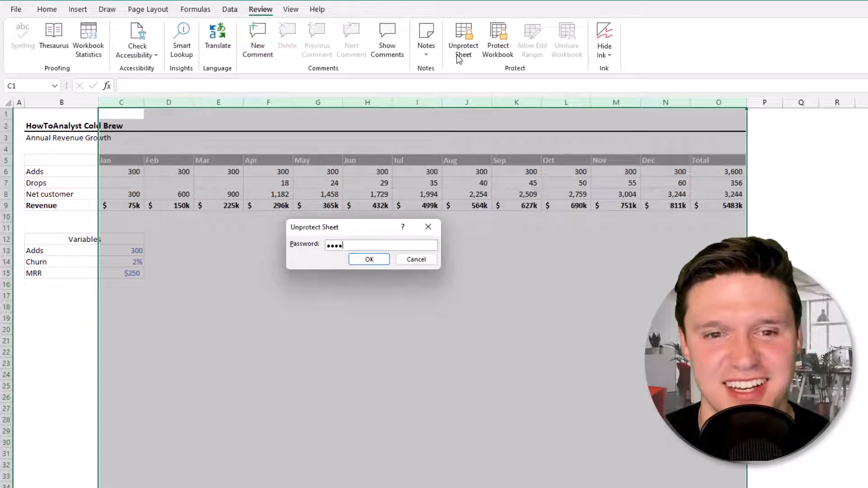
pyautogui.press('Return')
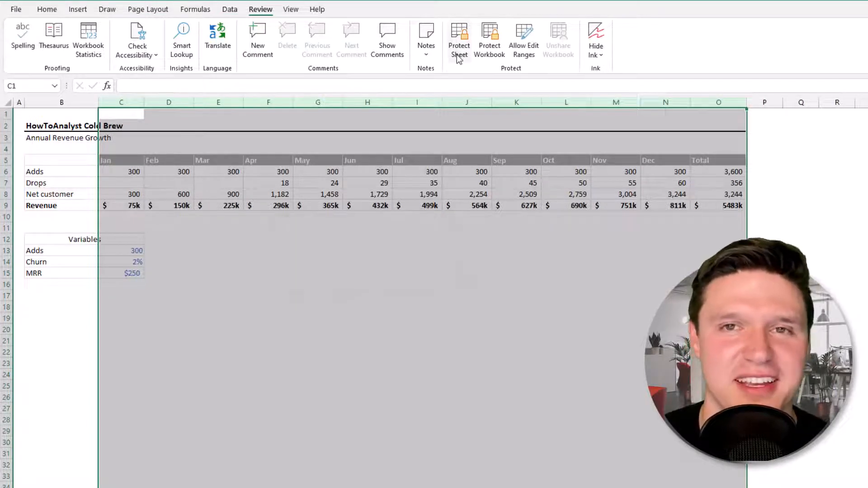
# Auto-fit columns C through O, then widen them slightly so the Total revenue fits.
pyautogui.doubleClick(441, 102)
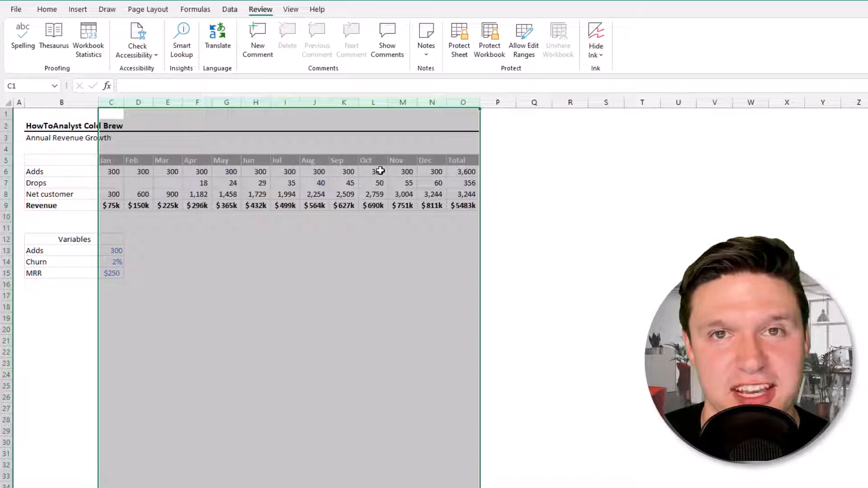
pyautogui.moveTo(359, 101); pyautogui.dragTo(361, 103)
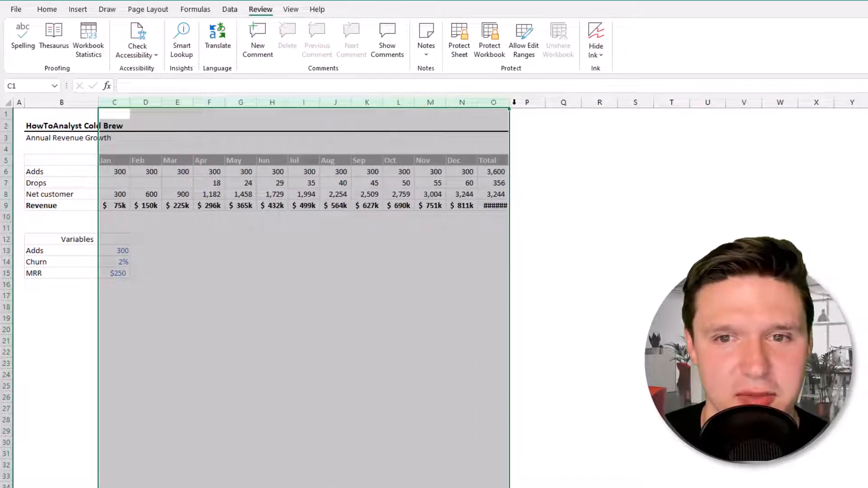
pyautogui.moveTo(515, 102); pyautogui.dragTo(517, 102)
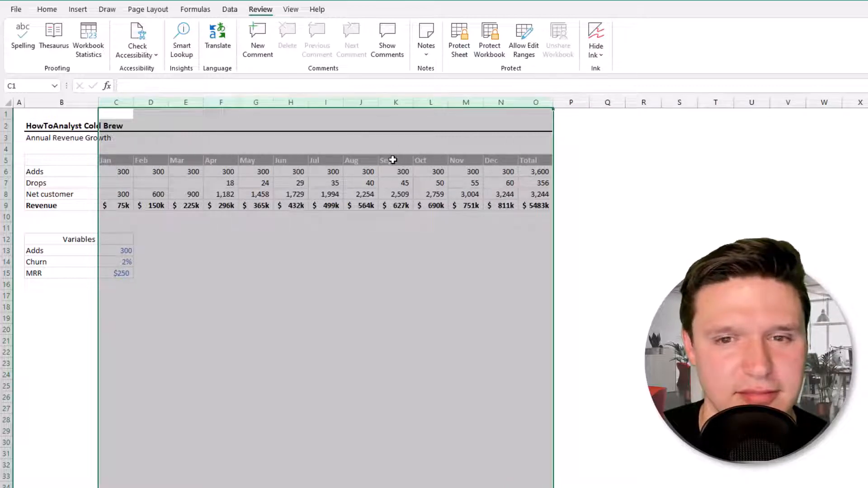
pyautogui.click(36, 127)
# Recheck that Page Setup still prints landscape on one page.
pyautogui.hotkey('ctrl', 'p')
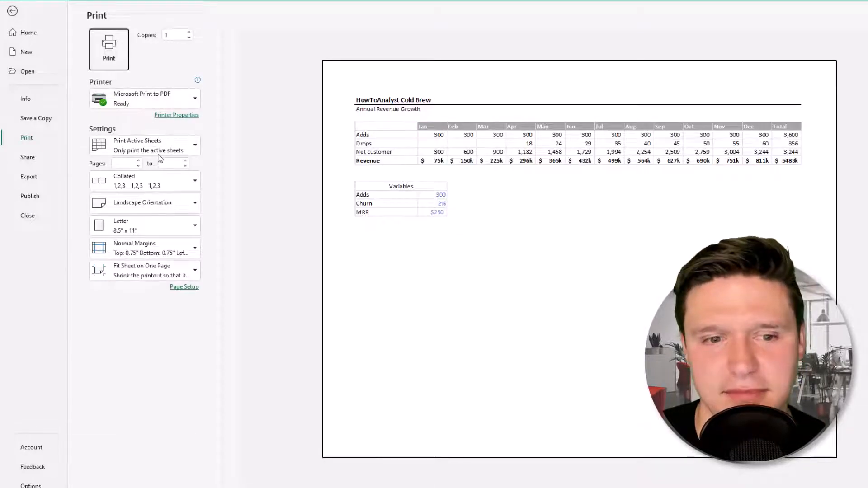
pyautogui.click(196, 288)
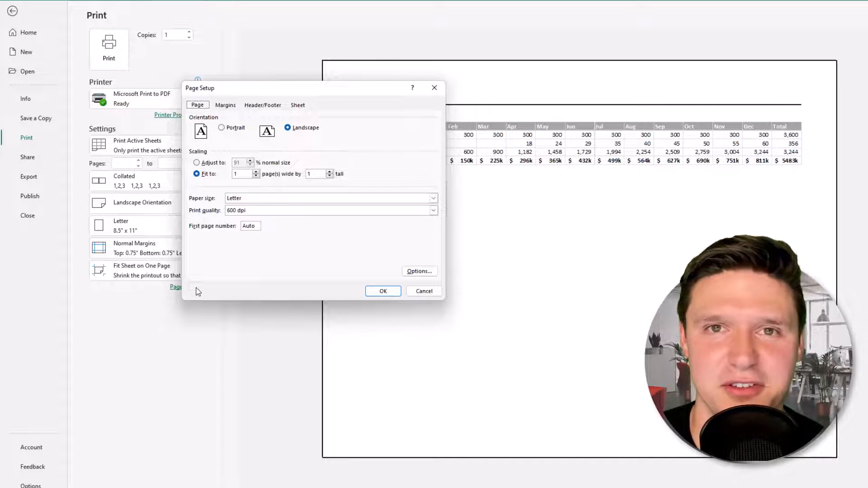
pyautogui.click(383, 291)
pyautogui.press('Escape')
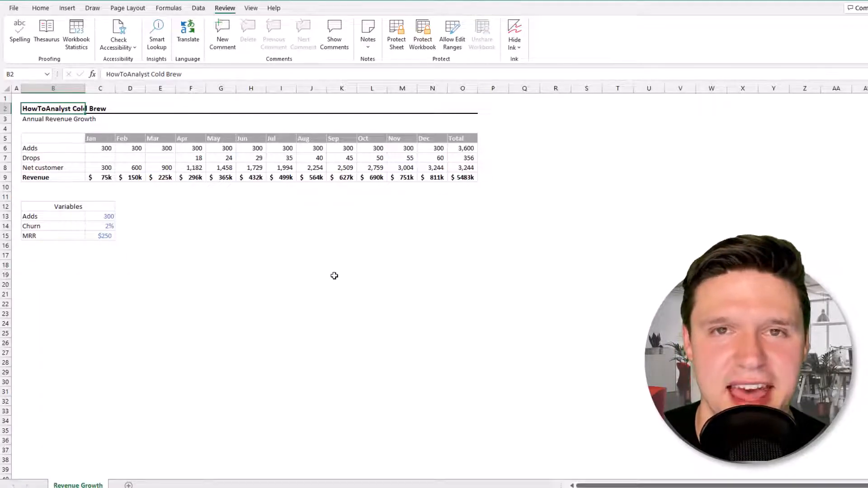